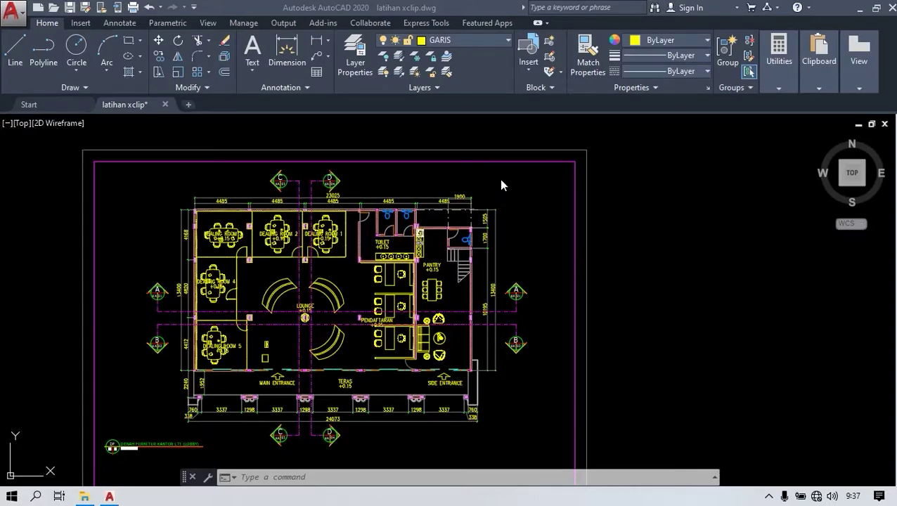
Zoom in and out to frame the whole office floor plan on the sheet.
scroll(504, 176, "down", 2)
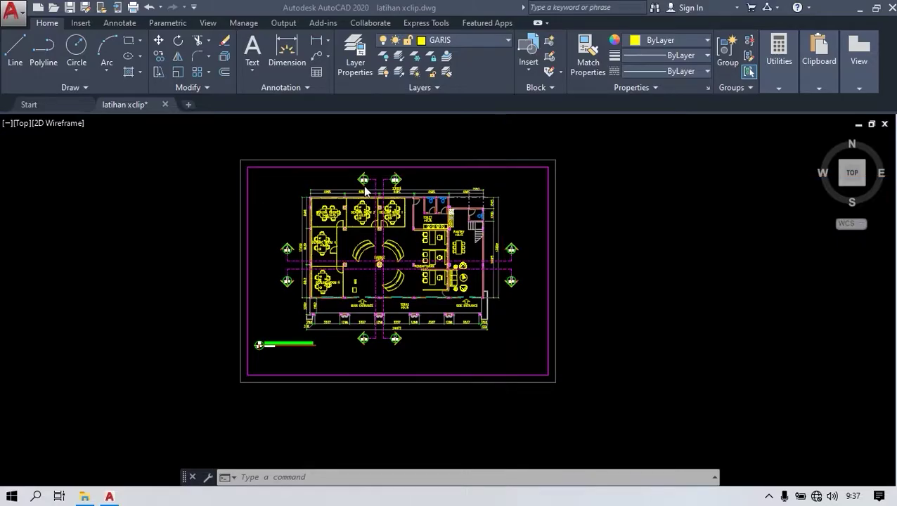
scroll(363, 185, "up", 2)
scroll(363, 185, "up", 2)
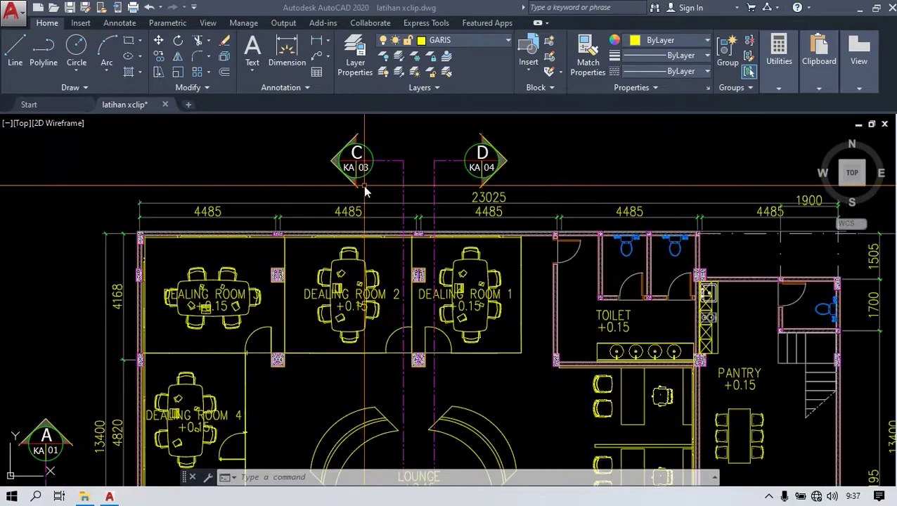
scroll(363, 185, "up", 2)
scroll(362, 185, "down", 5)
scroll(349, 189, "down", 2)
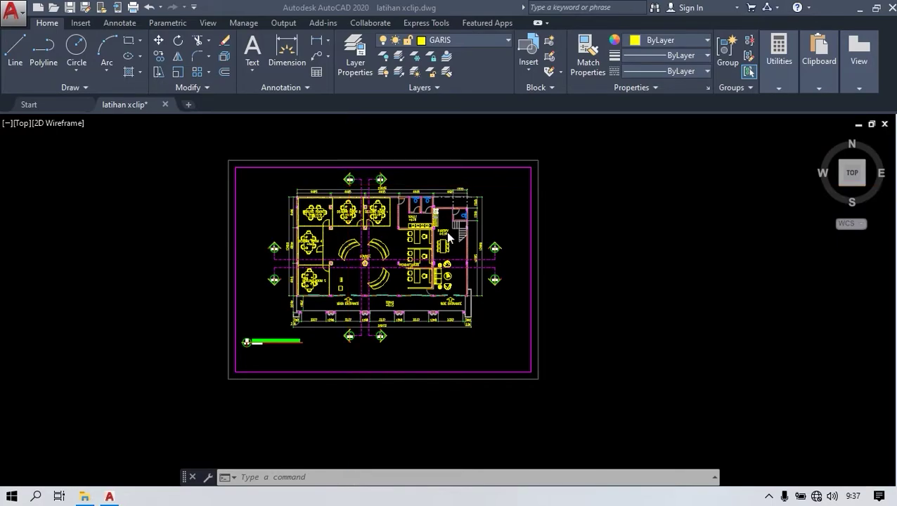
scroll(447, 232, "up", 2)
scroll(447, 232, "up", 2)
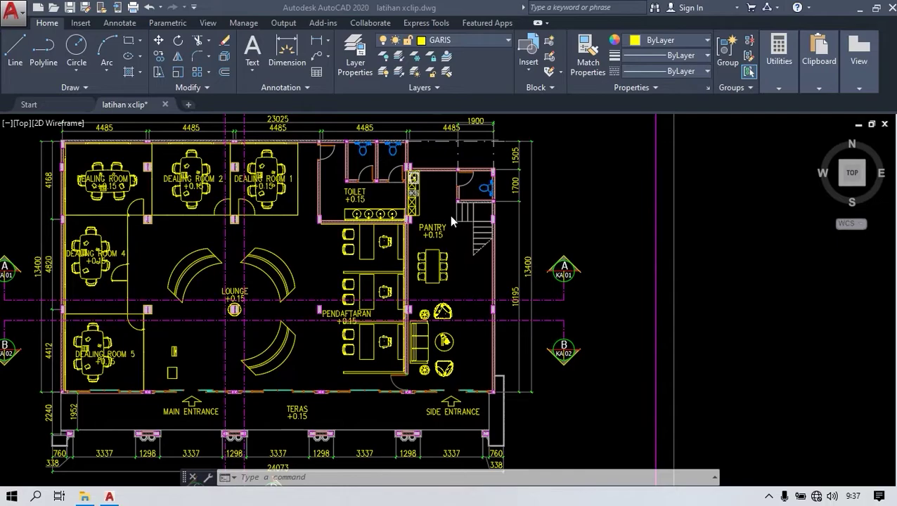
scroll(449, 216, "down", 2)
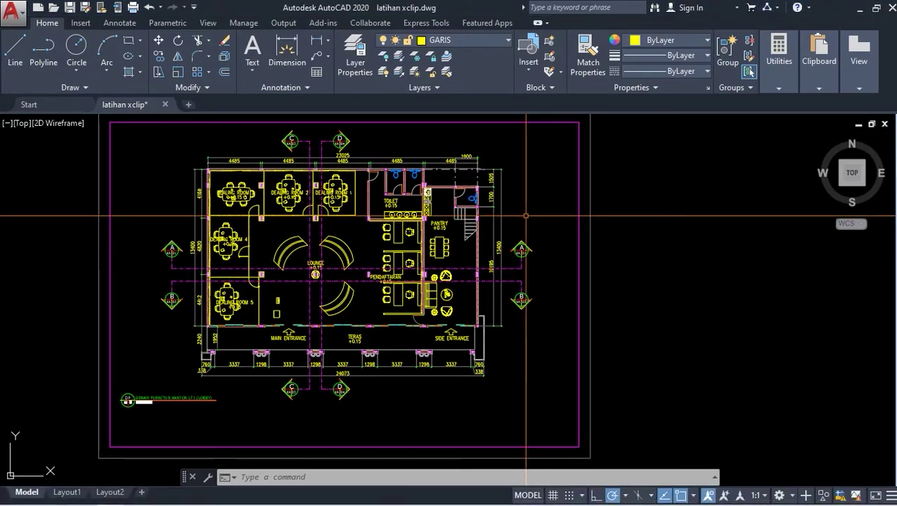
scroll(411, 251, "down", 2)
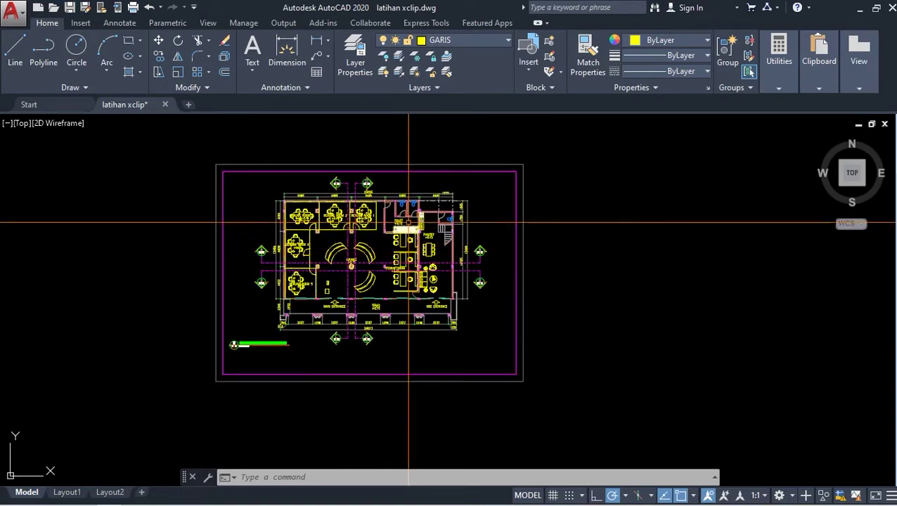
scroll(408, 222, "up", 2)
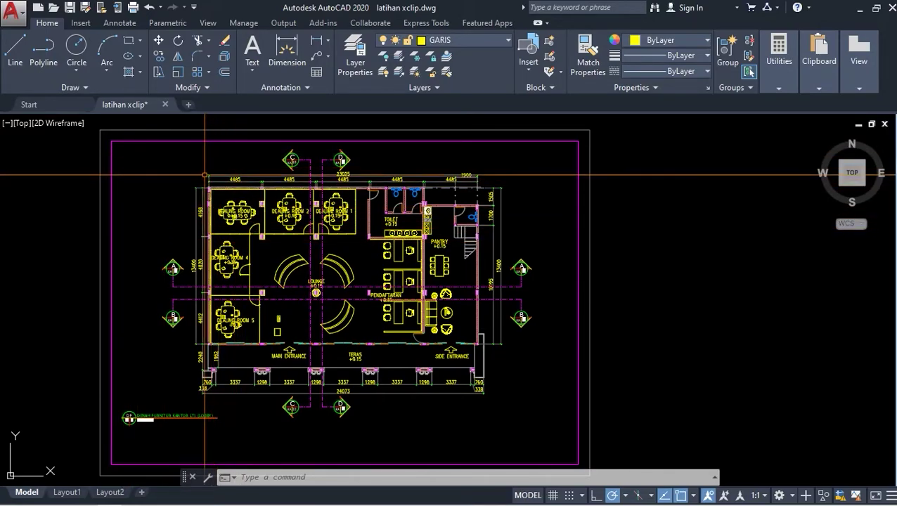
scroll(293, 195, "up", 2)
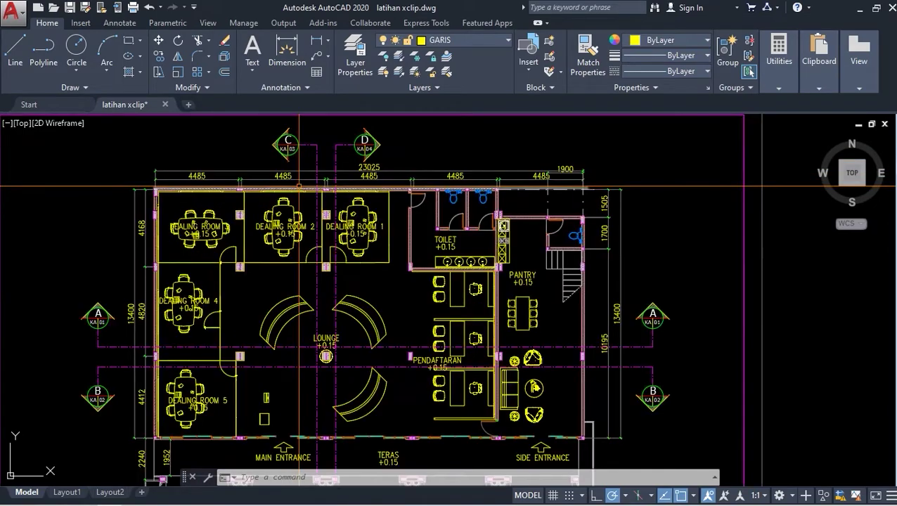
scroll(250, 208, "down", 2)
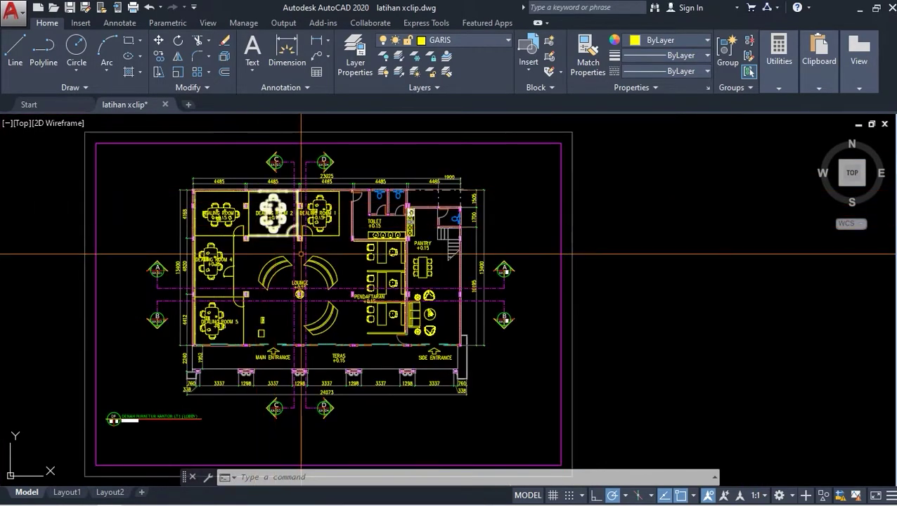
Window-select the entire floor plan from the sheet's top-left corner, then enter the BLOCK command.
left_click(415, 334)
left_click(356, 219)
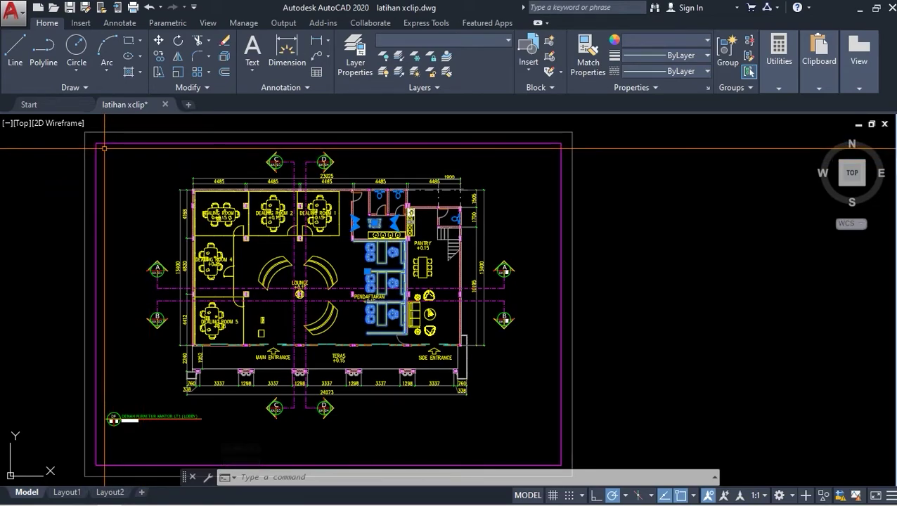
left_click(104, 148)
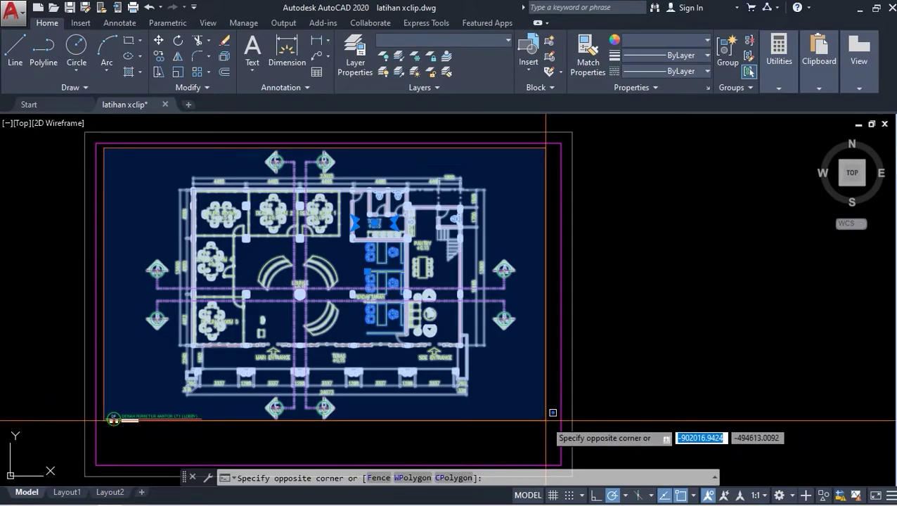
left_click(547, 421)
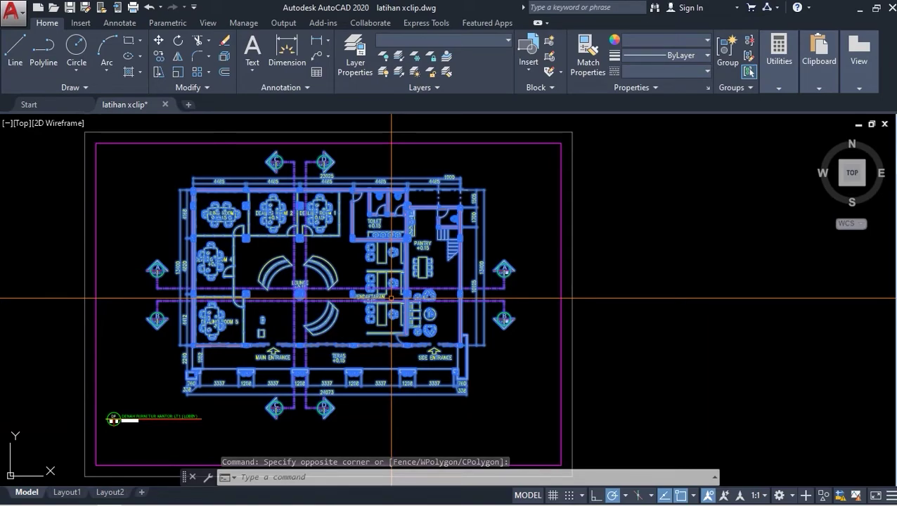
type("b")
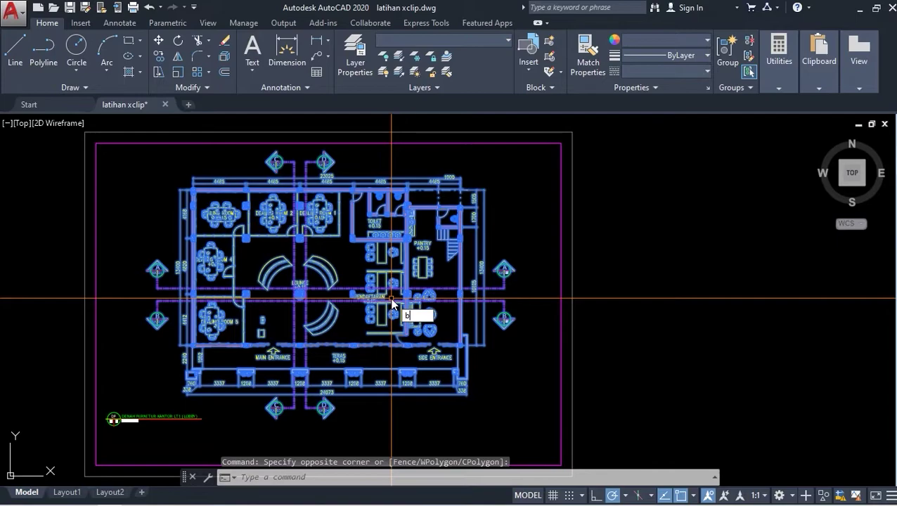
type("lcok")
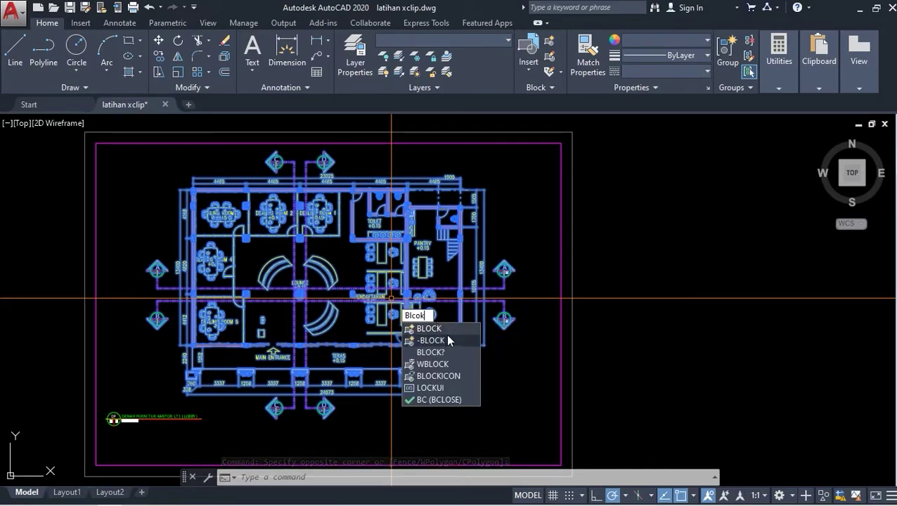
Convert the selection into block 'denah lobby' based at the building's lower-left corner.
left_click(441, 328)
type("denah lobby")
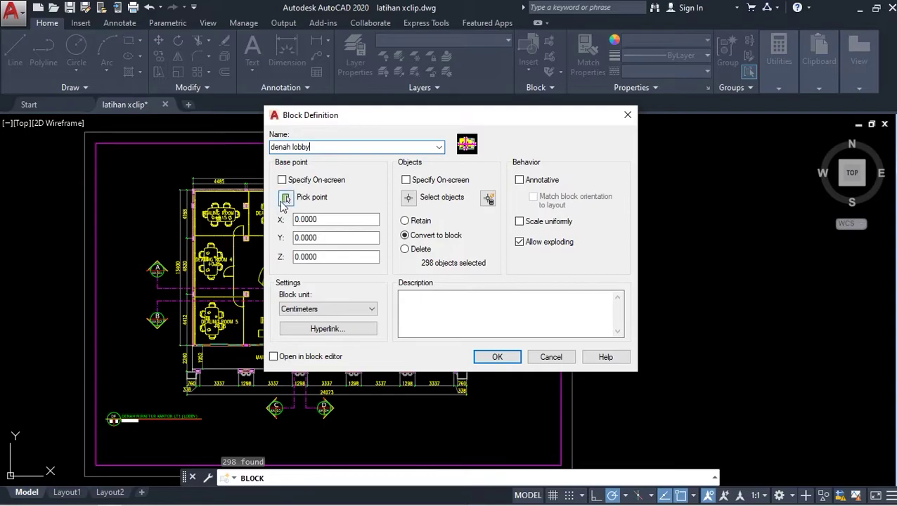
left_click(286, 199)
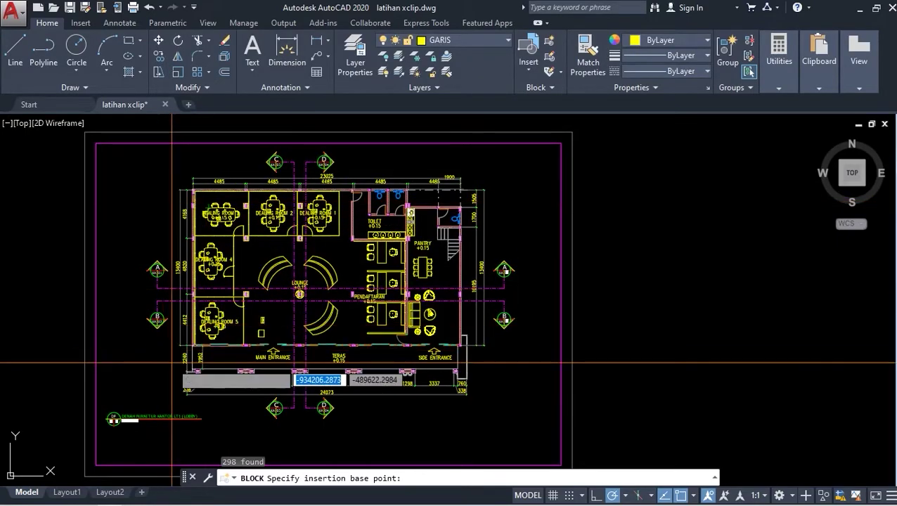
scroll(201, 358, "up", 6)
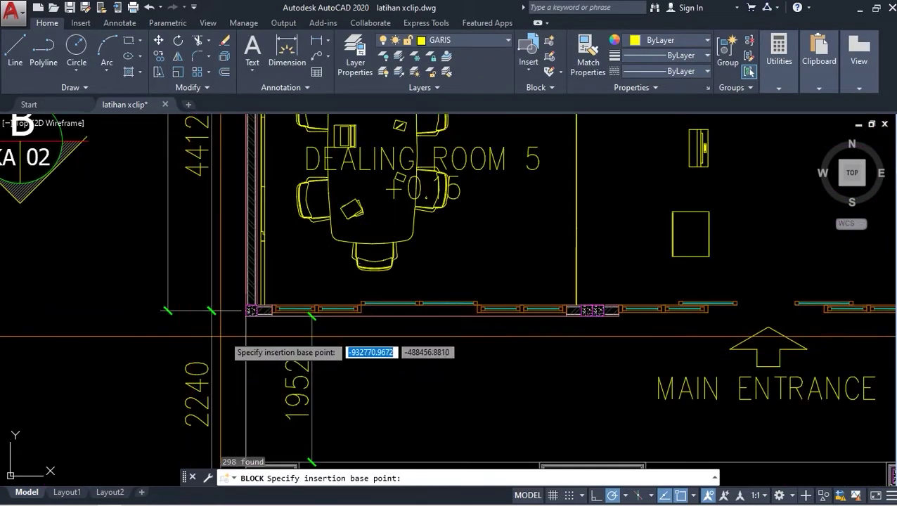
left_click(247, 316)
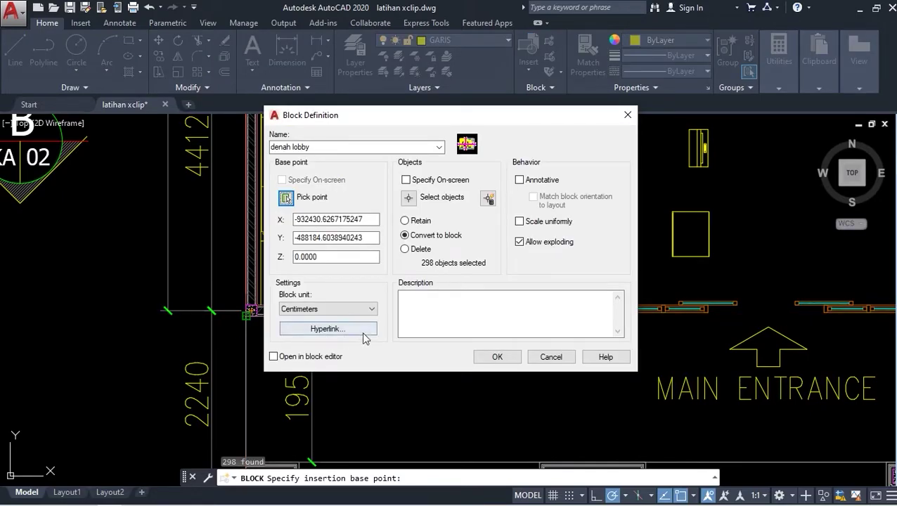
left_click(498, 357)
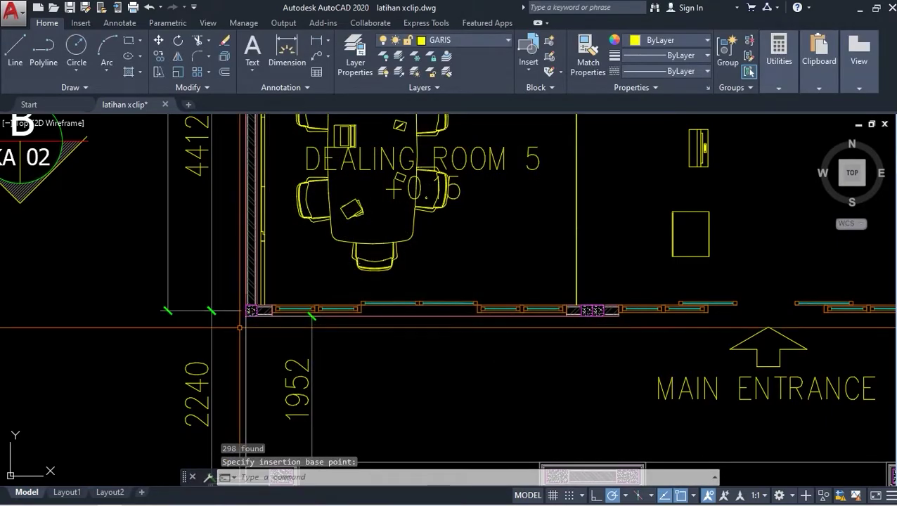
Zoom out to the plan, then select the denah lobby block reference.
scroll(240, 318, "down", 4)
scroll(236, 330, "down", 2)
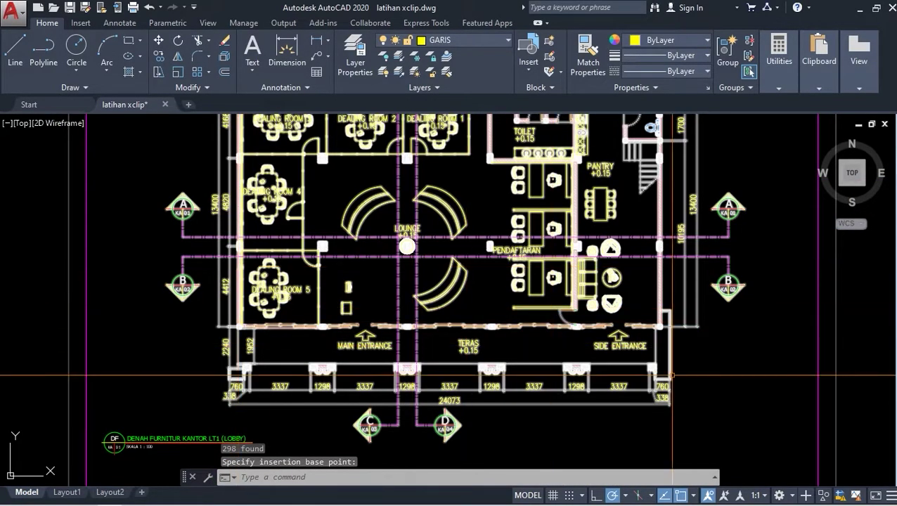
scroll(689, 373, "down", 2)
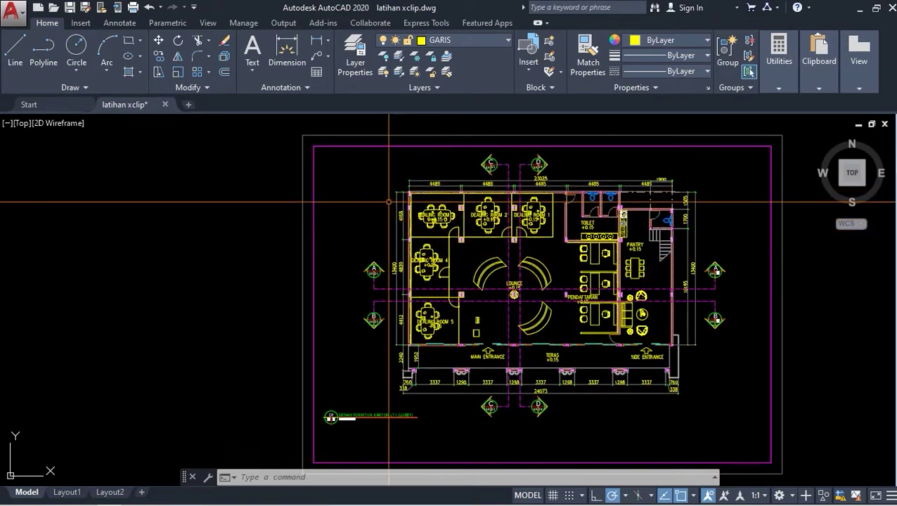
scroll(304, 180, "down", 1)
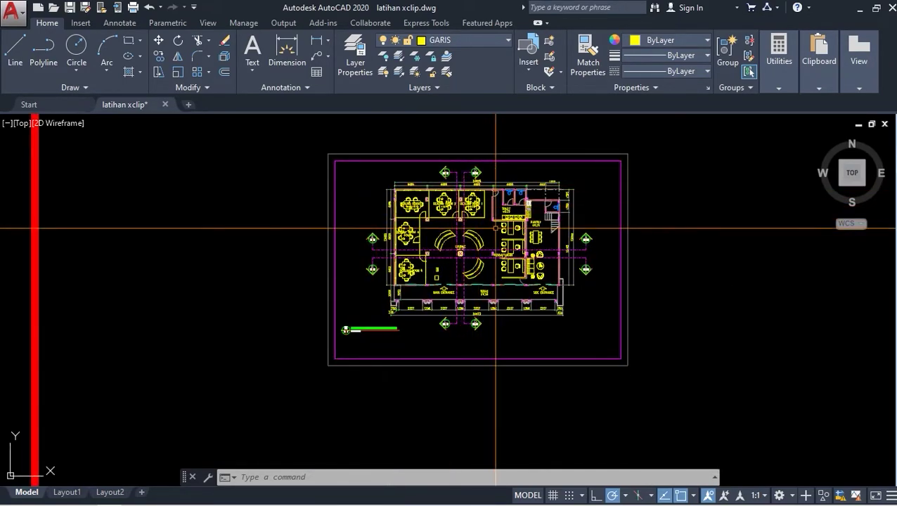
scroll(558, 304, "up", 3)
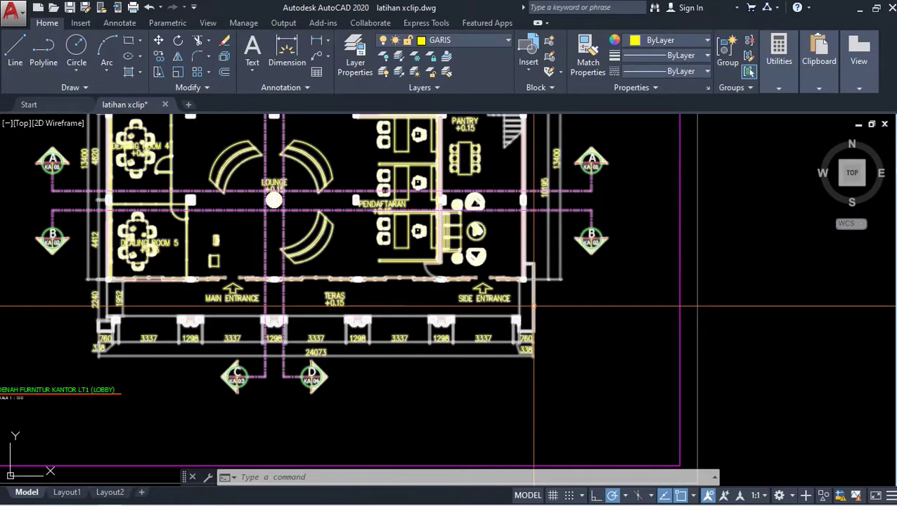
left_click(591, 315)
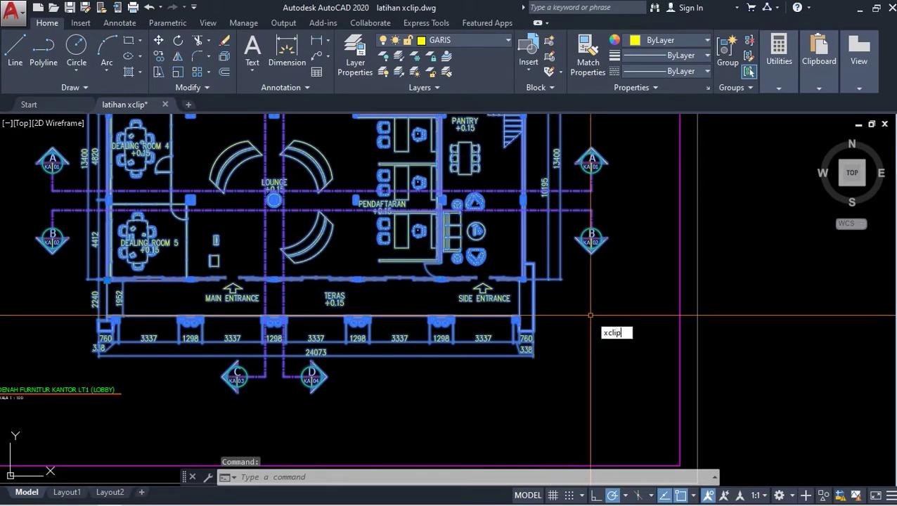
Start XCLIP on the block with a new Polygonal clipping boundary.
key("Return")
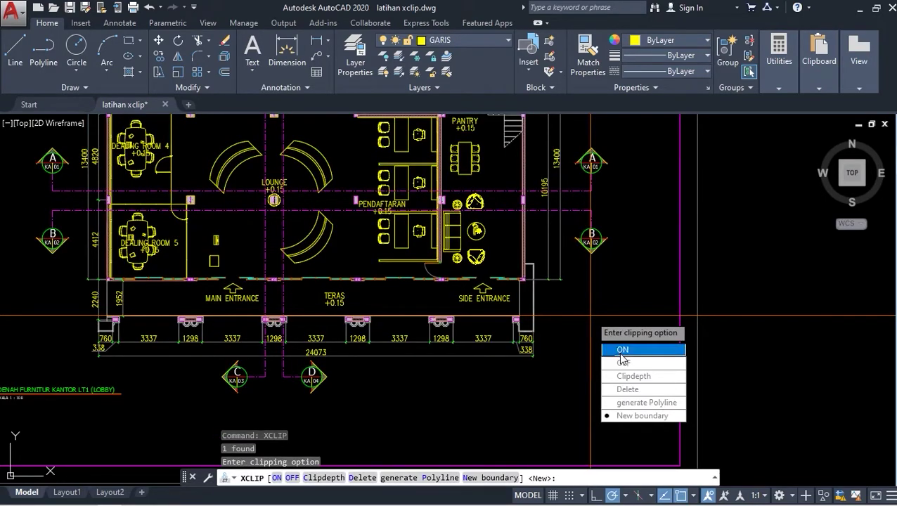
left_click(644, 403)
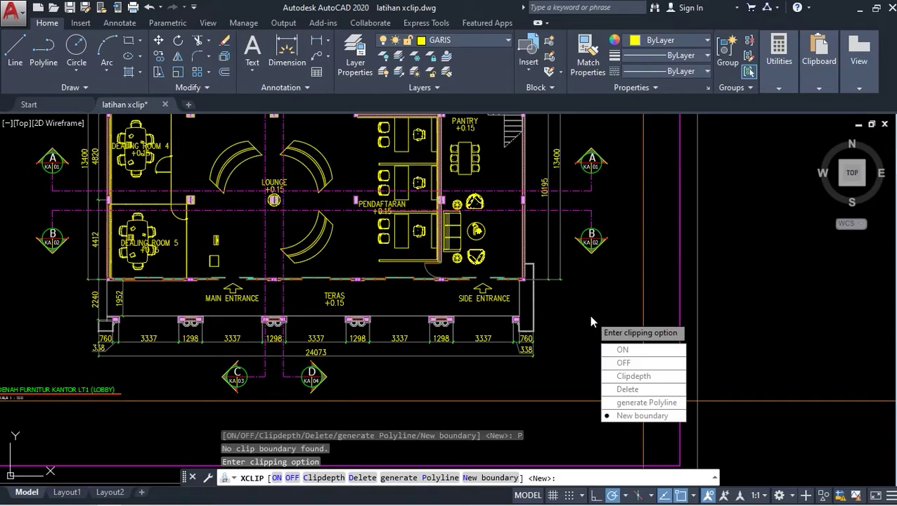
left_click(642, 416)
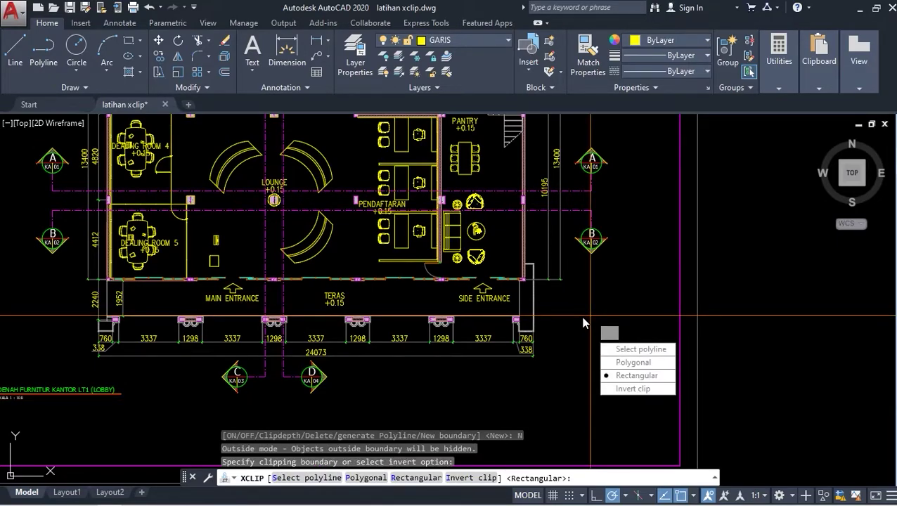
left_click(633, 362)
scroll(595, 373, "down", 2)
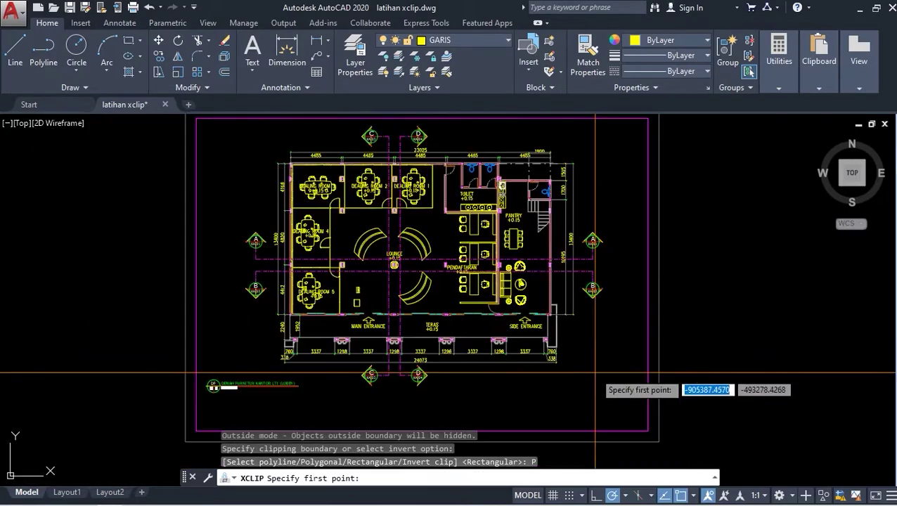
scroll(260, 349, "up", 4)
scroll(258, 349, "up", 3)
scroll(338, 317, "up", 3)
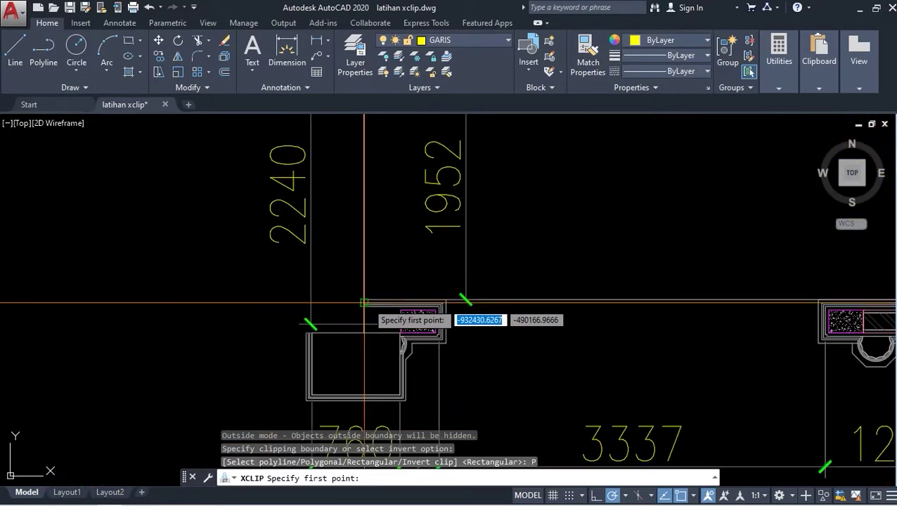
scroll(422, 310, "down", 2)
scroll(422, 310, "down", 2)
scroll(394, 405, "down", 2)
Place the first polygon clip vertex near Dealing Rooms 4–5.
left_click(397, 400)
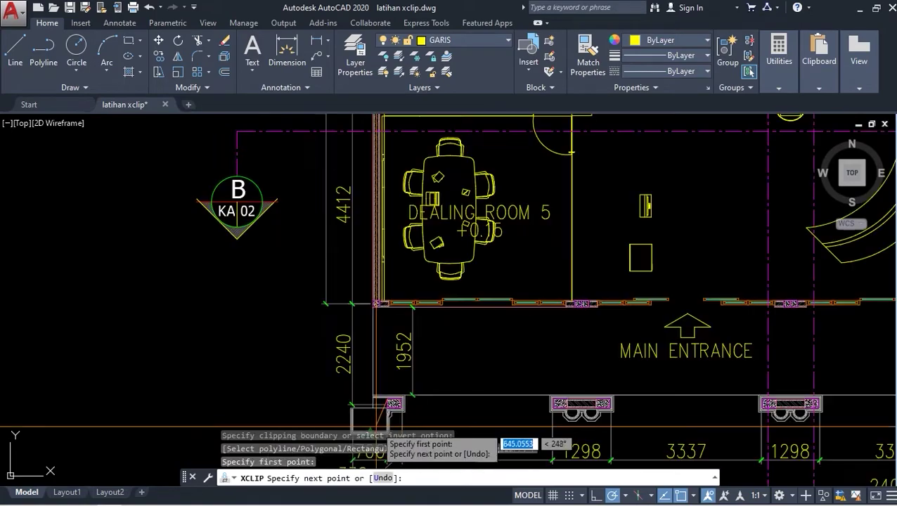
scroll(384, 422, "down", 3)
scroll(384, 380, "up", 3)
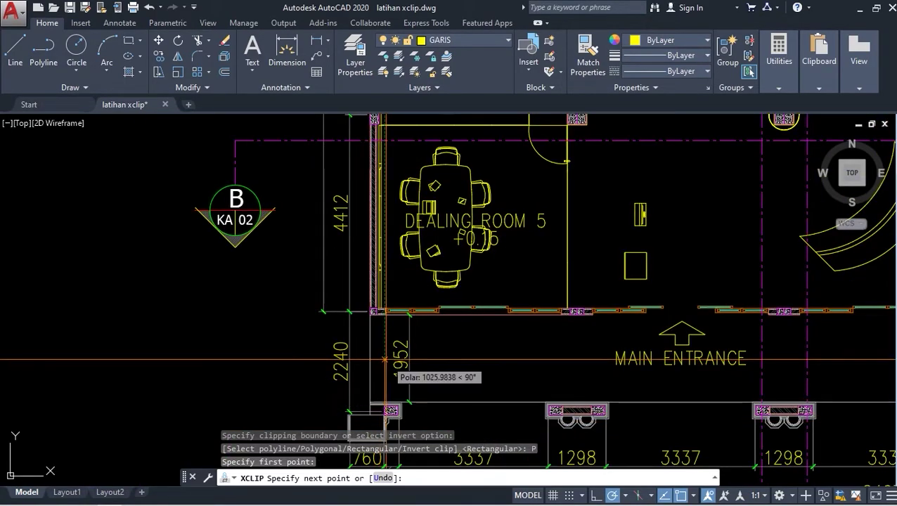
scroll(316, 204, "down", 2)
scroll(400, 184, "up", 5)
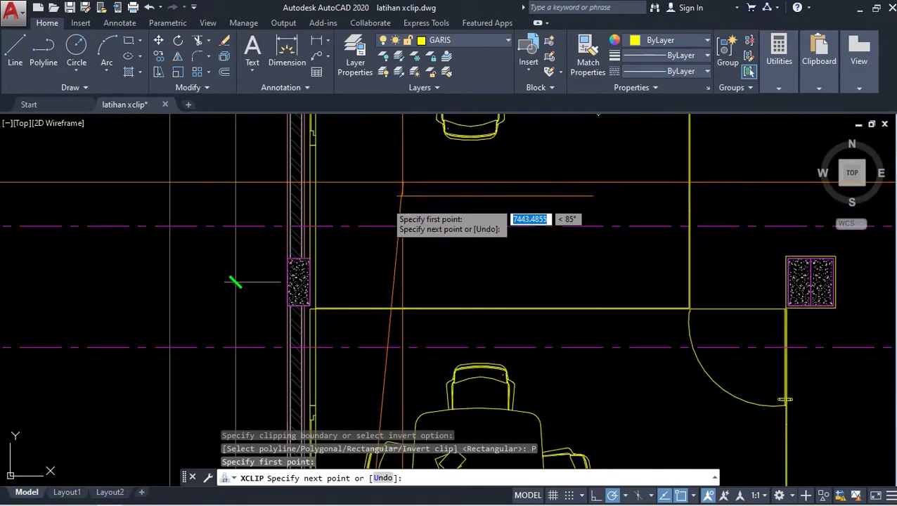
scroll(394, 196, "down", 2)
scroll(320, 157, "up", 2)
scroll(346, 155, "up", 3)
scroll(309, 136, "up", 1)
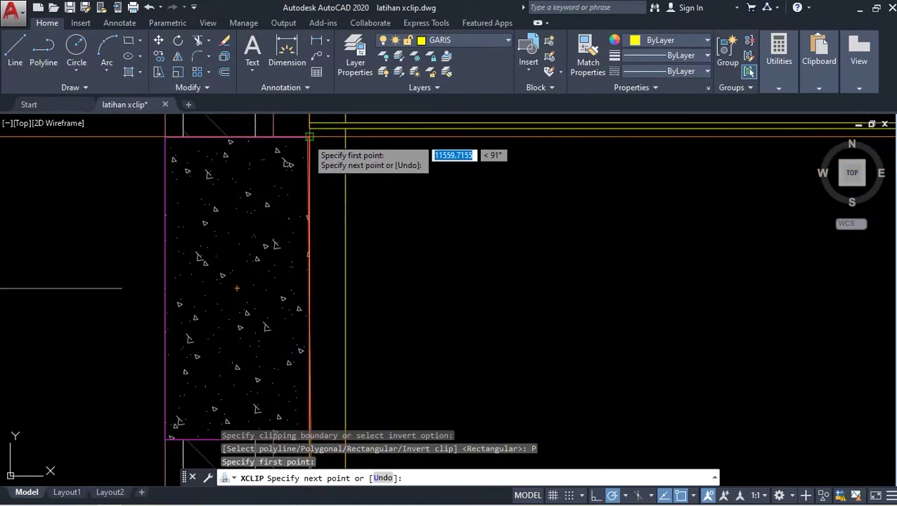
scroll(310, 136, "down", 3)
scroll(143, 128, "up", 3)
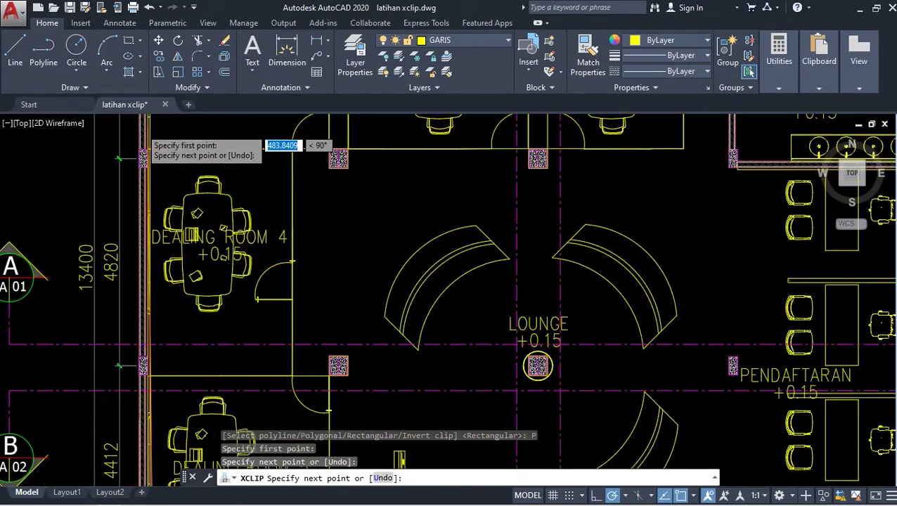
scroll(141, 141, "down", 2)
scroll(352, 144, "up", 3)
scroll(574, 201, "up", 4)
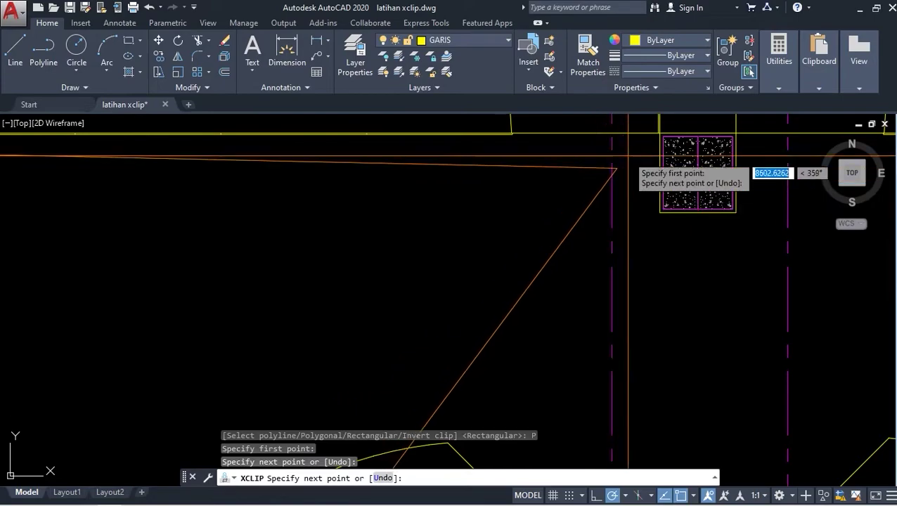
scroll(619, 165, "up", 3)
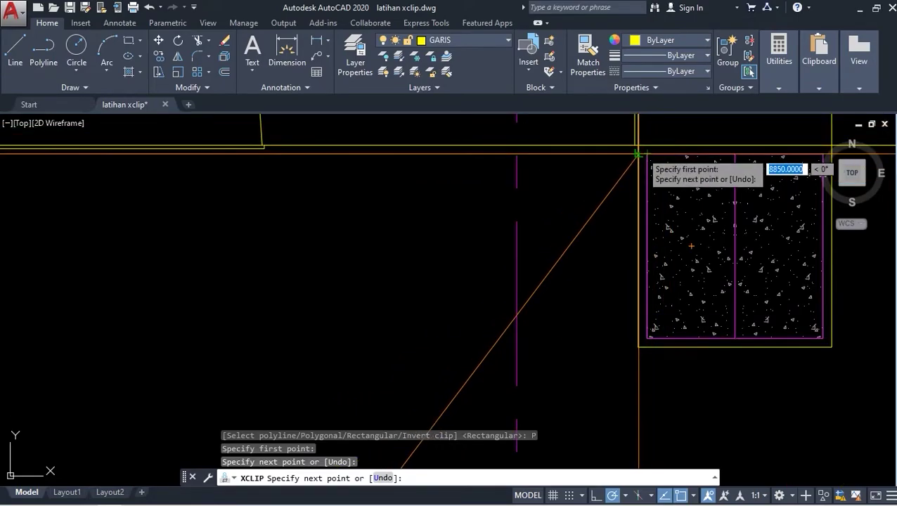
scroll(640, 137, "down", 4)
scroll(642, 119, "down", 1)
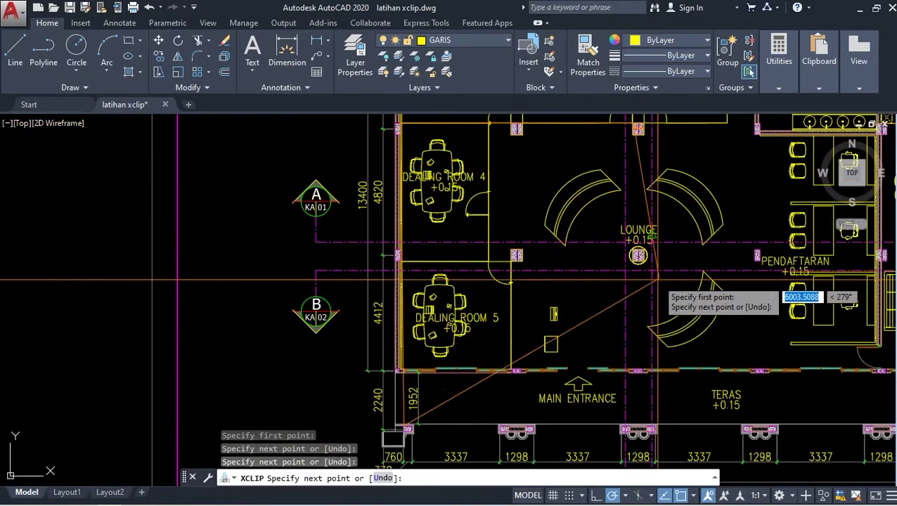
scroll(657, 280, "down", 2)
scroll(636, 338, "up", 2)
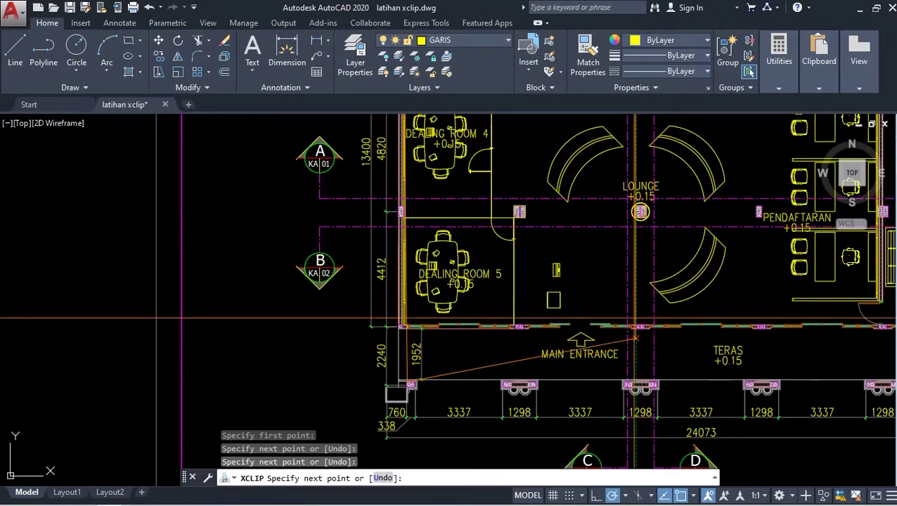
scroll(636, 338, "up", 1)
scroll(637, 334, "up", 2)
scroll(637, 309, "up", 1)
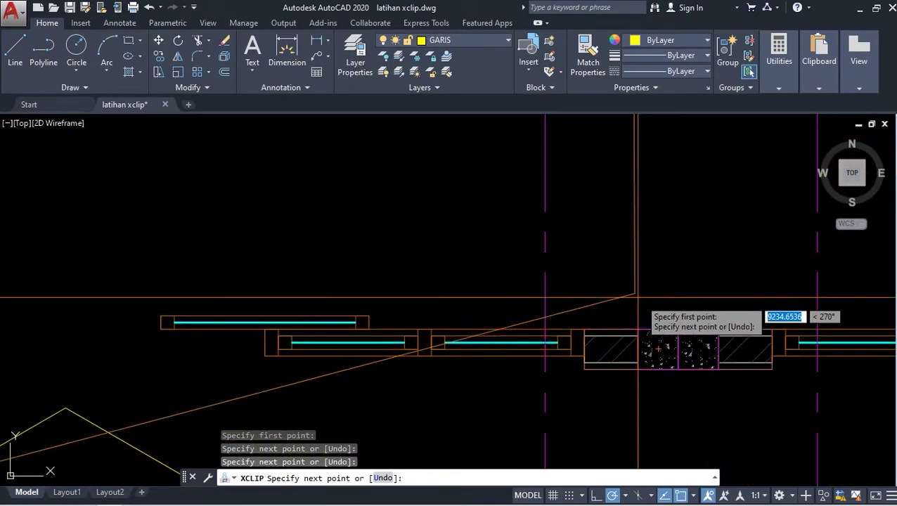
Add boundary vertices at the entrance wall and below the main entrance.
left_click(637, 337)
scroll(637, 295, "down", 2)
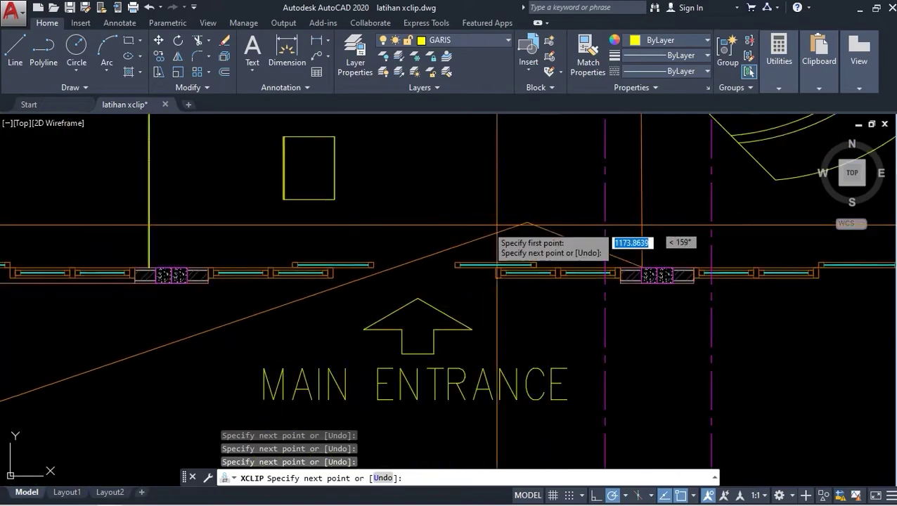
scroll(454, 258, "up", 2)
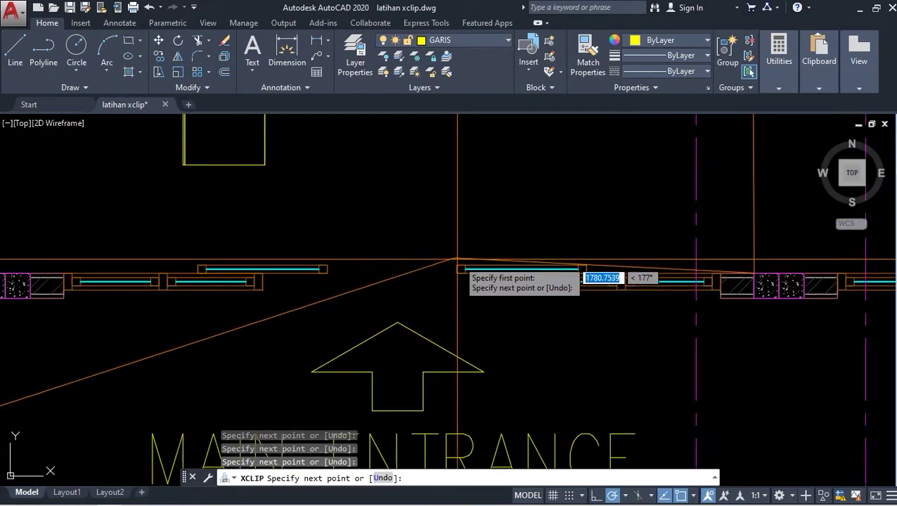
scroll(457, 260, "down", 3)
scroll(477, 186, "down", 3)
scroll(491, 281, "up", 2)
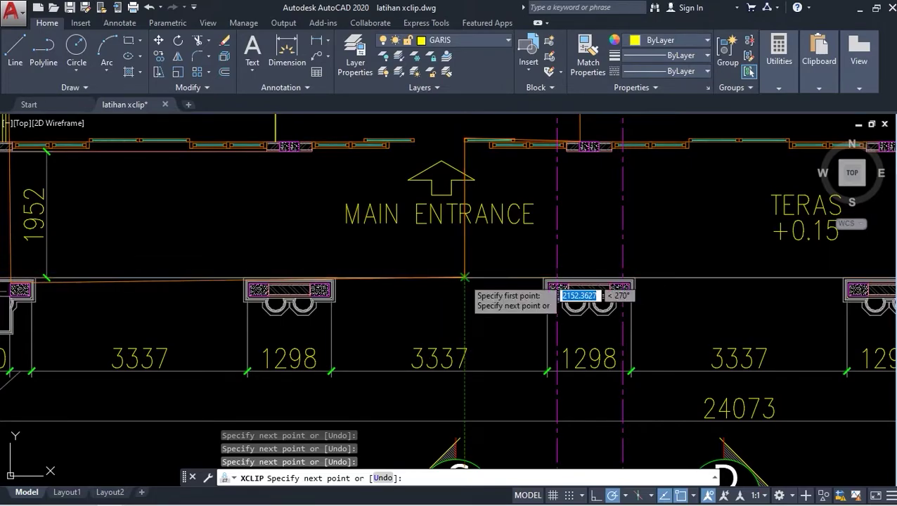
left_click(465, 278)
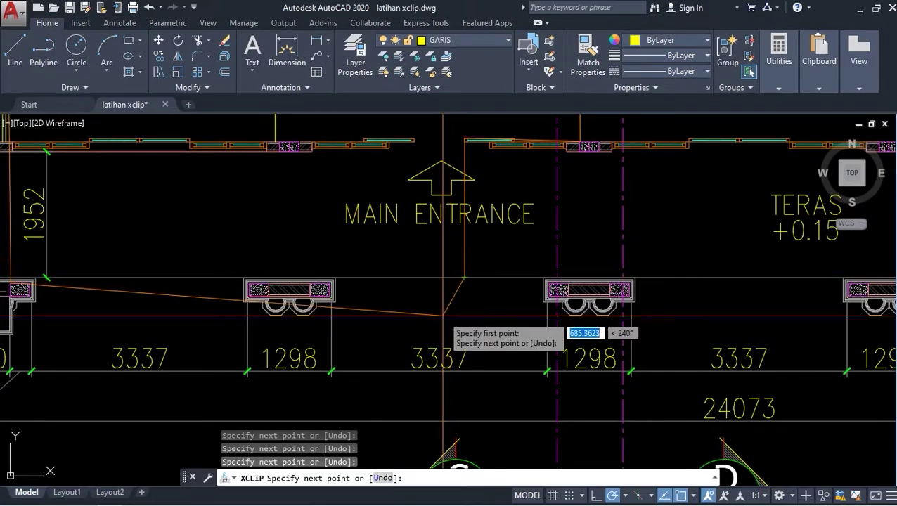
scroll(444, 315, "down", 3)
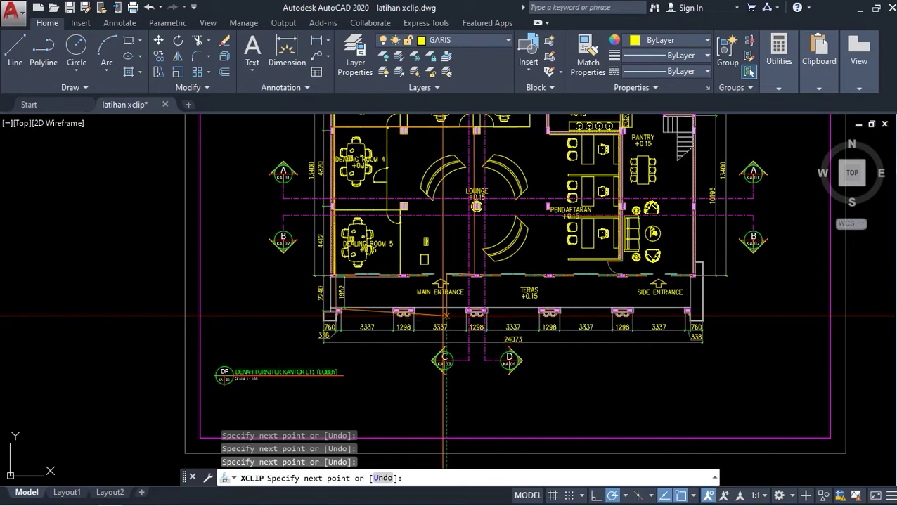
Finish the polygon to clip the block to Dealing Rooms 4–5 and the entrance.
key("Return")
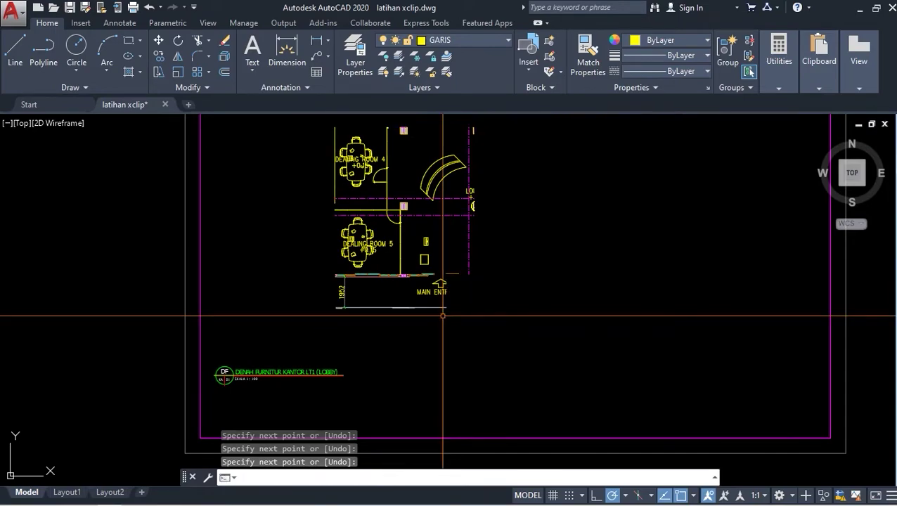
scroll(443, 316, "down", 2)
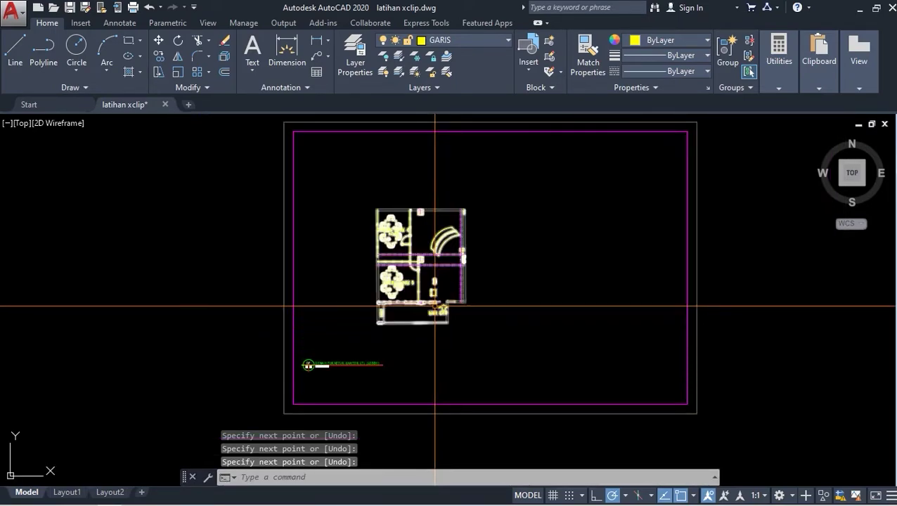
scroll(396, 200, "up", 1)
scroll(386, 223, "up", 1)
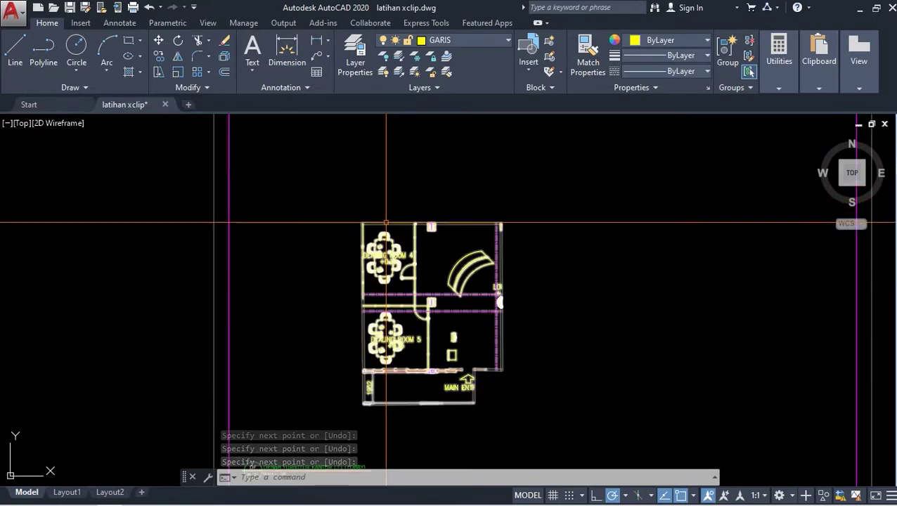
Clear stray prompts and select the clipped block to show its grips.
left_click(386, 224)
key("Escape")
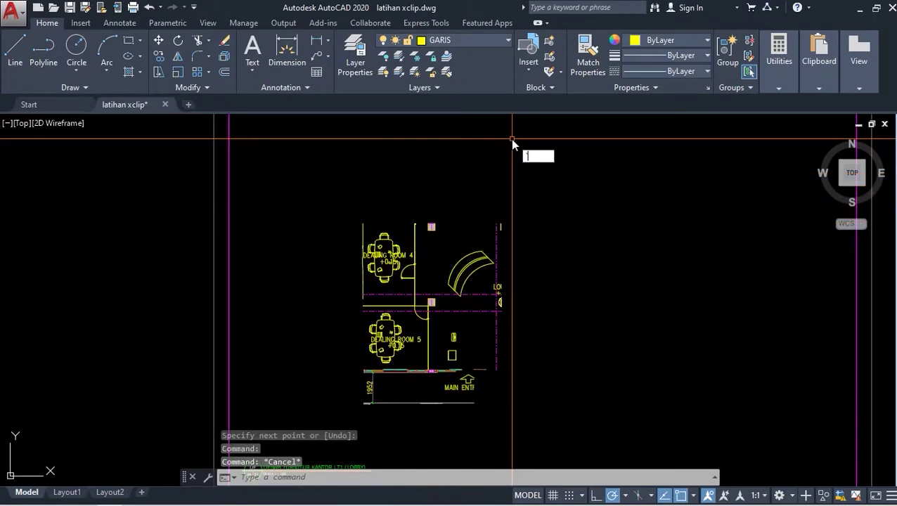
scroll(429, 190, "down", 1)
key("Escape")
scroll(429, 190, "down", 1)
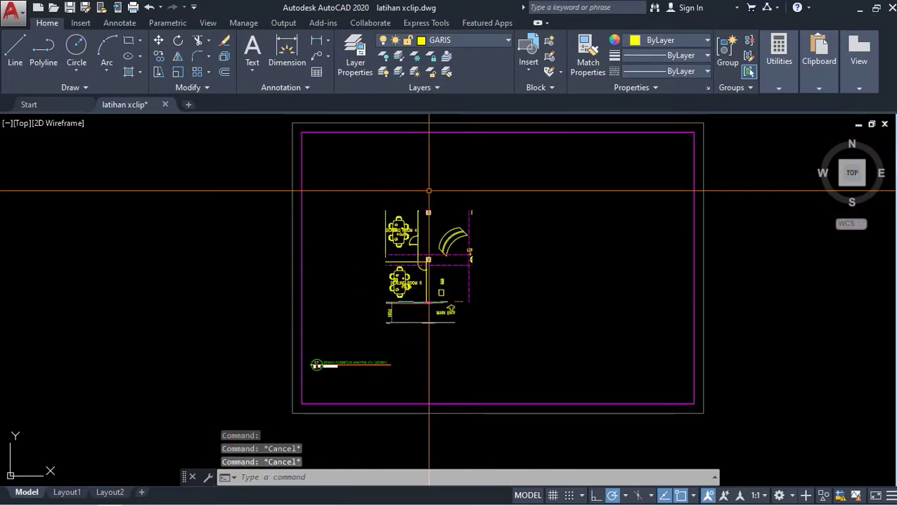
left_click(456, 239)
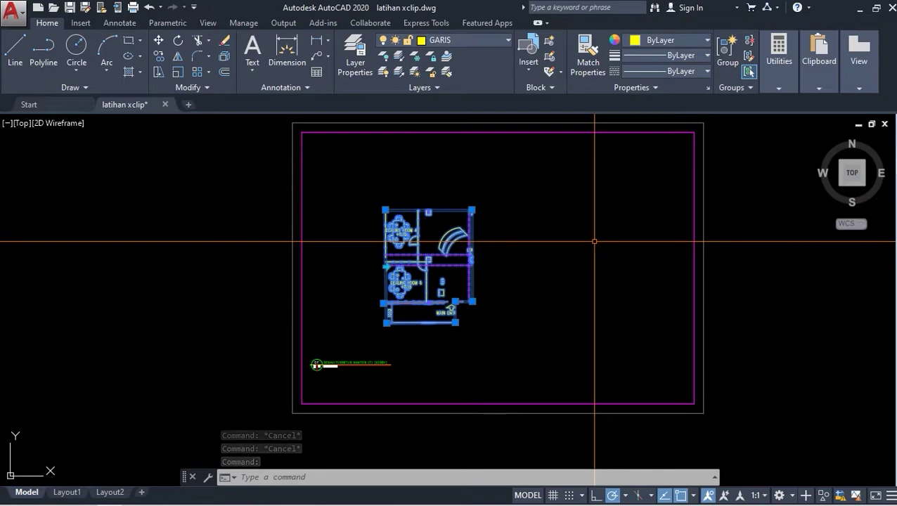
Temporarily undo to view the unclipped plan, then restore the polygon clip.
scroll(399, 278, "up", 2)
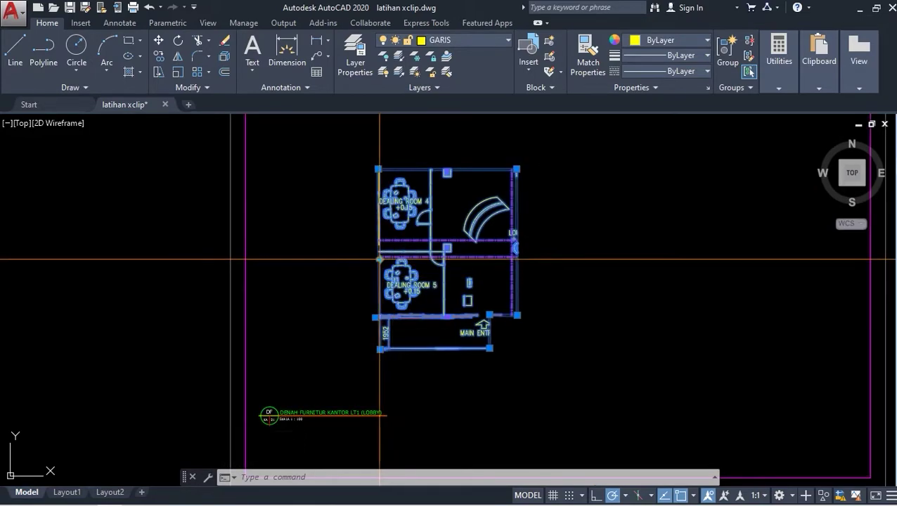
key("ctrl+z")
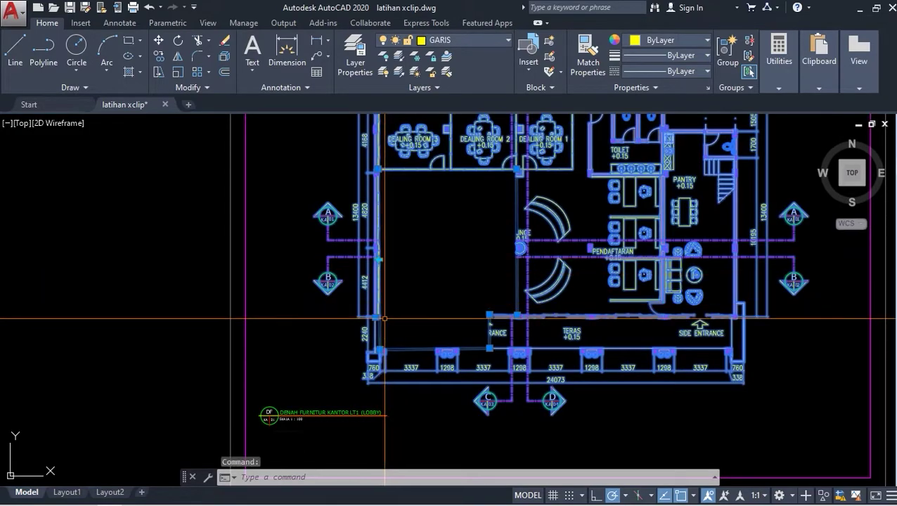
scroll(386, 323, "down", 3)
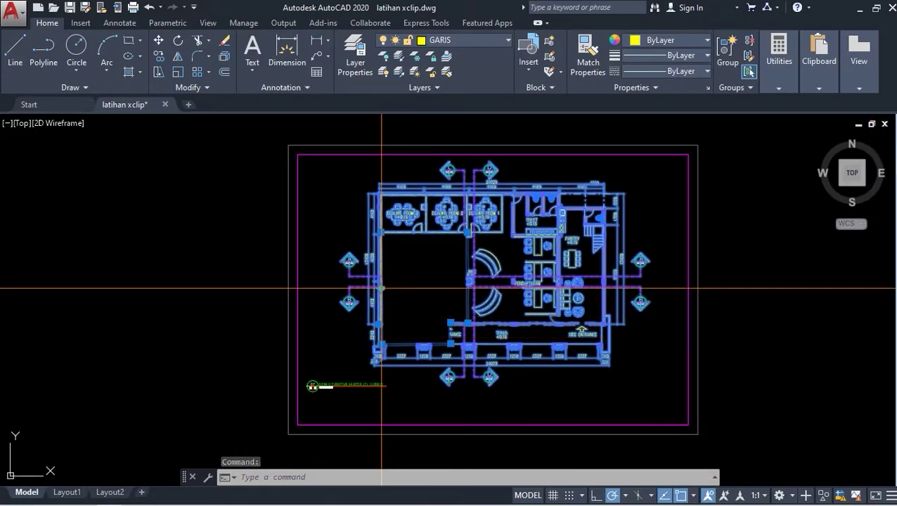
key("Return")
scroll(460, 190, "up", 2)
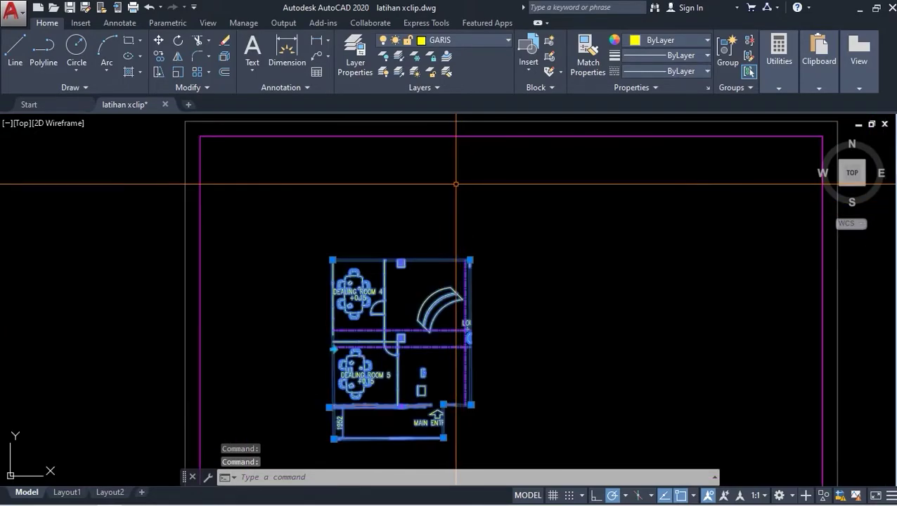
scroll(492, 264, "up", 2)
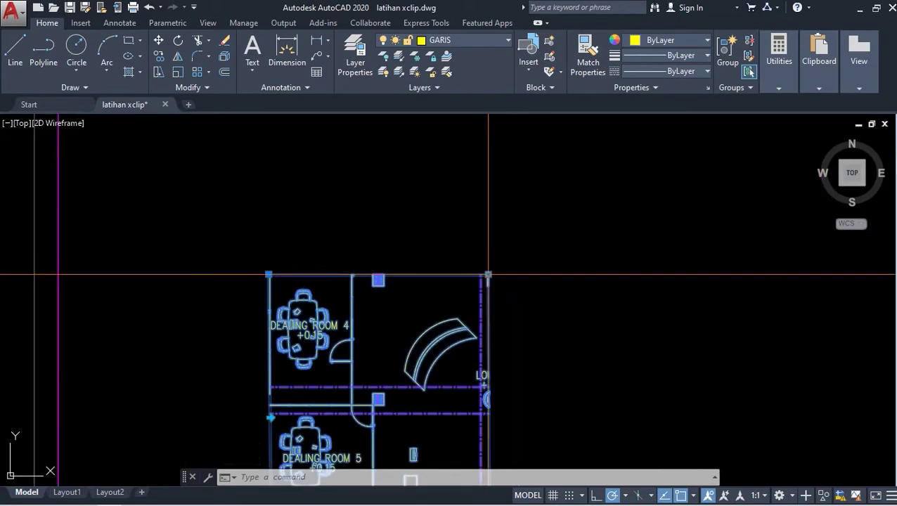
Stretch the clip boundary corners up and right to reveal Dealing Rooms 1–5 and the lounge.
left_click(487, 275)
left_click(488, 190)
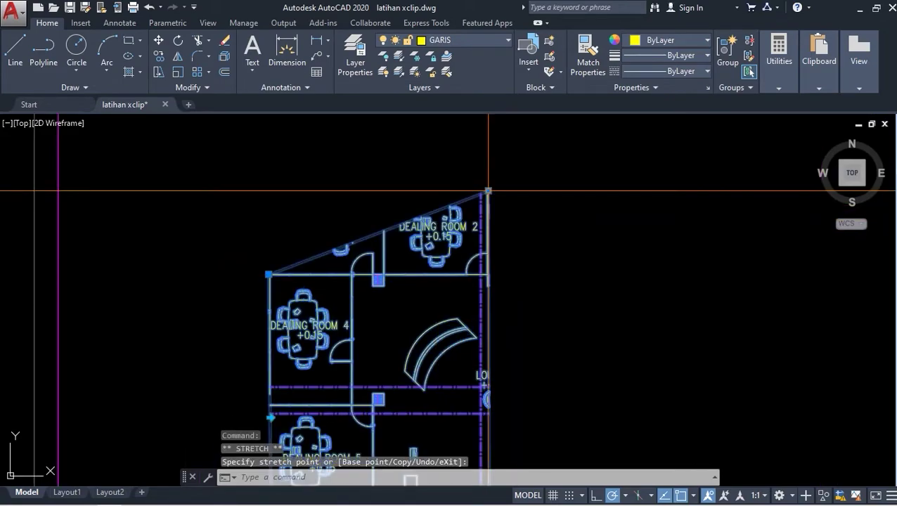
left_click(269, 274)
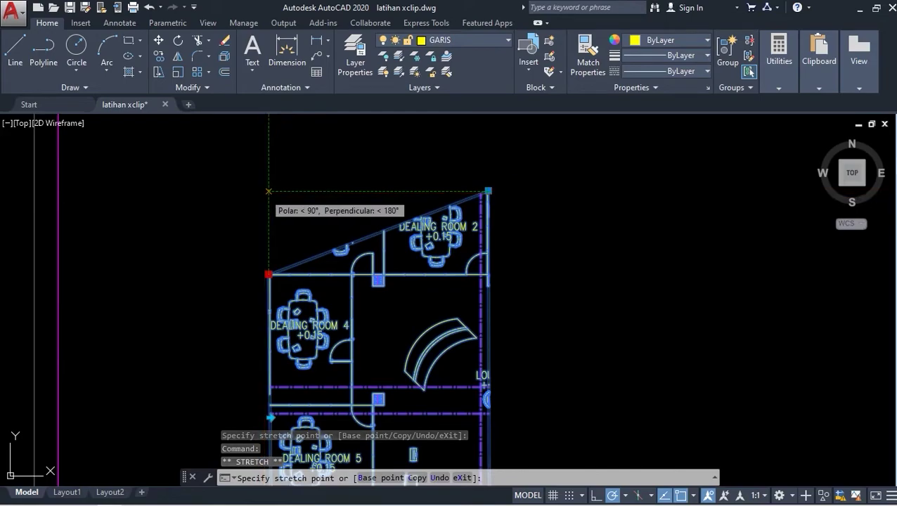
scroll(334, 154, "down", 5)
scroll(396, 242, "up", 2)
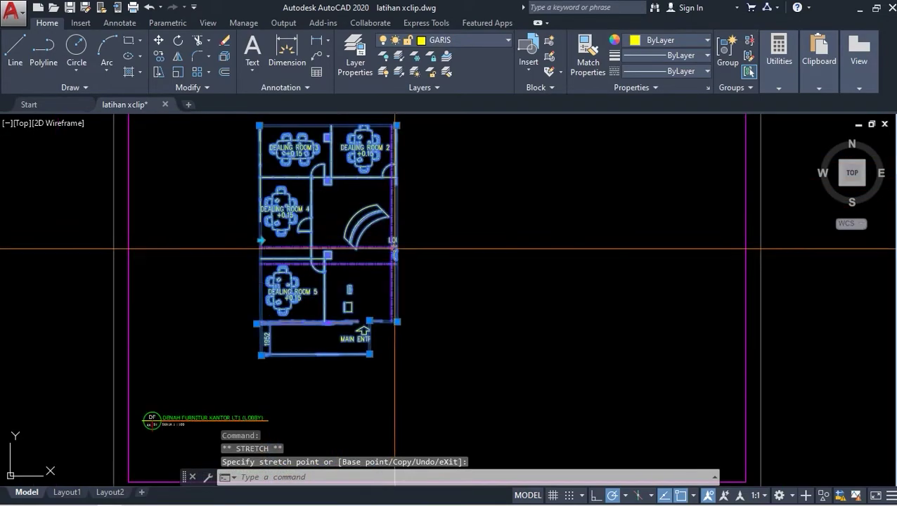
left_click(396, 321)
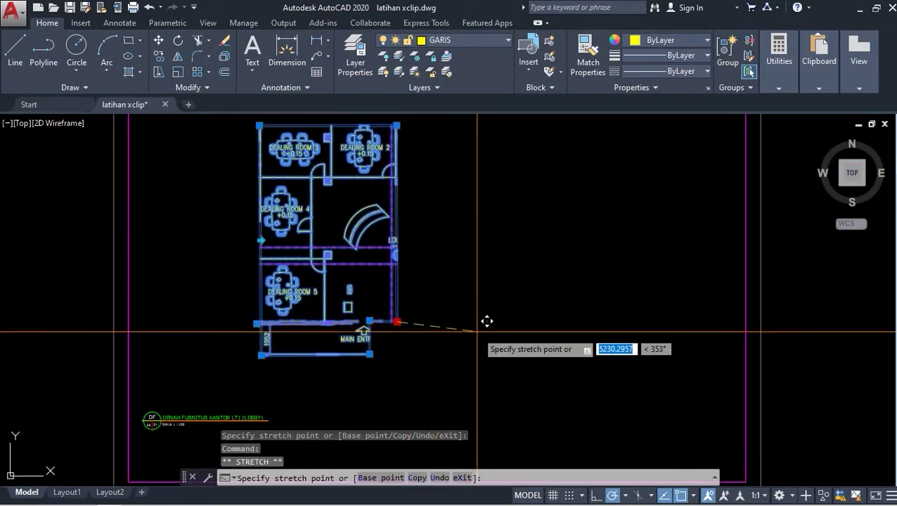
left_click(484, 321)
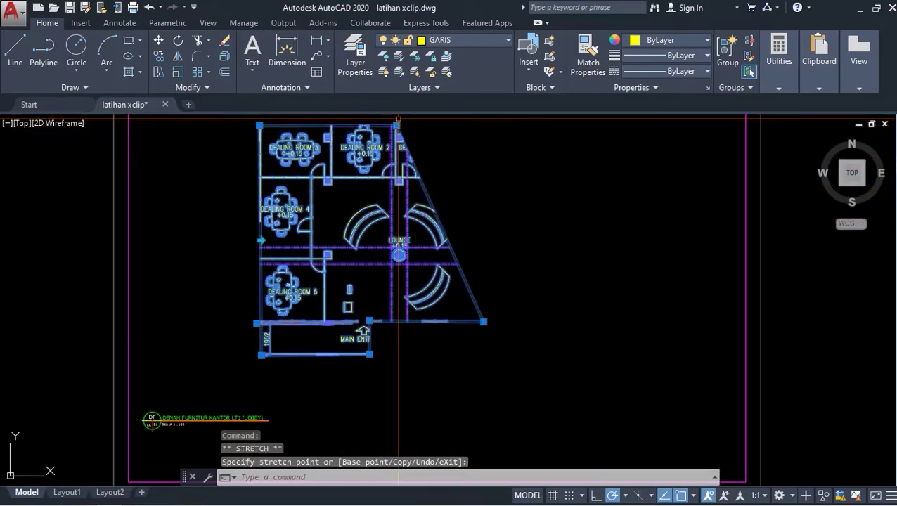
left_click(396, 126)
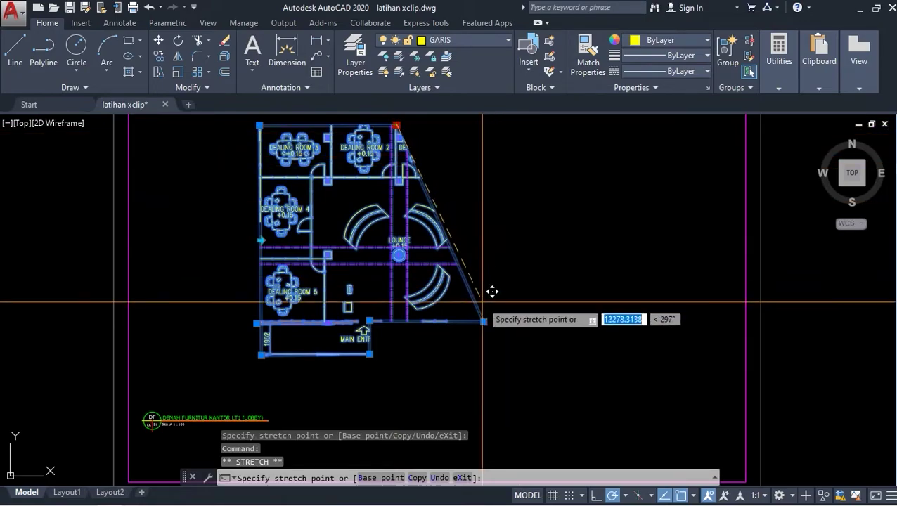
left_click(485, 125)
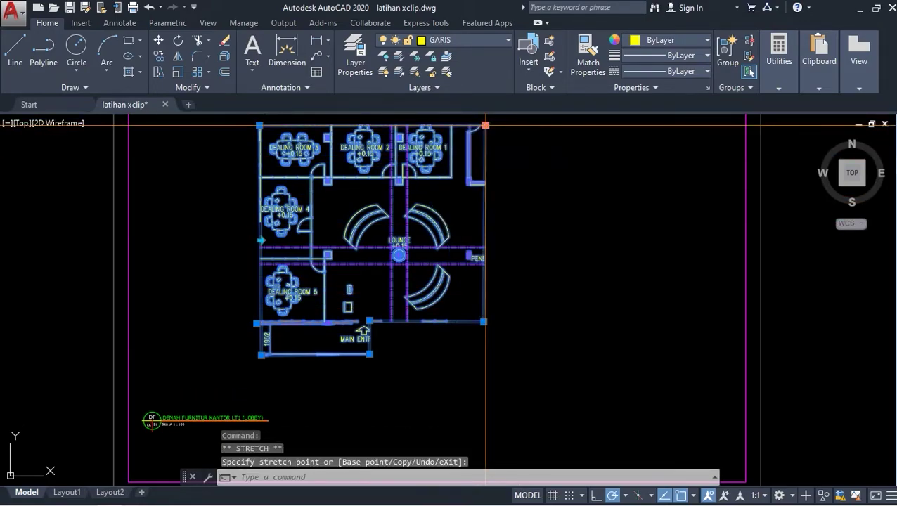
Review the widened clip, then cancel the stray stretch and deselect the plan.
scroll(309, 211, "down", 4)
scroll(366, 177, "up", 4)
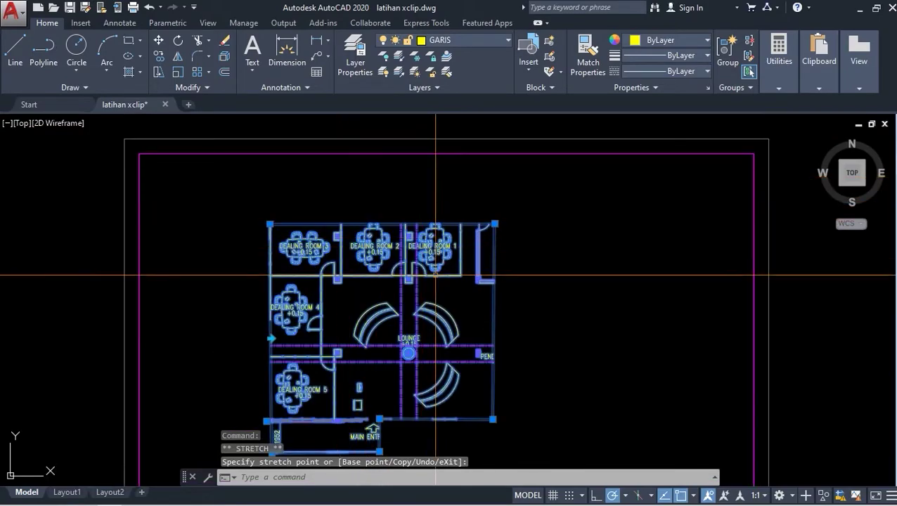
scroll(447, 218, "down", 2)
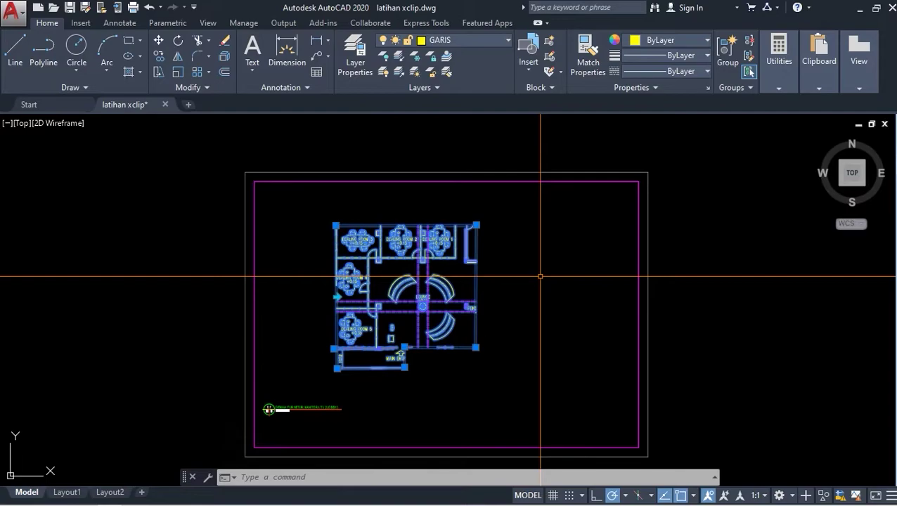
scroll(416, 244, "down", 1)
scroll(472, 415, "up", 2)
scroll(475, 299, "up", 2)
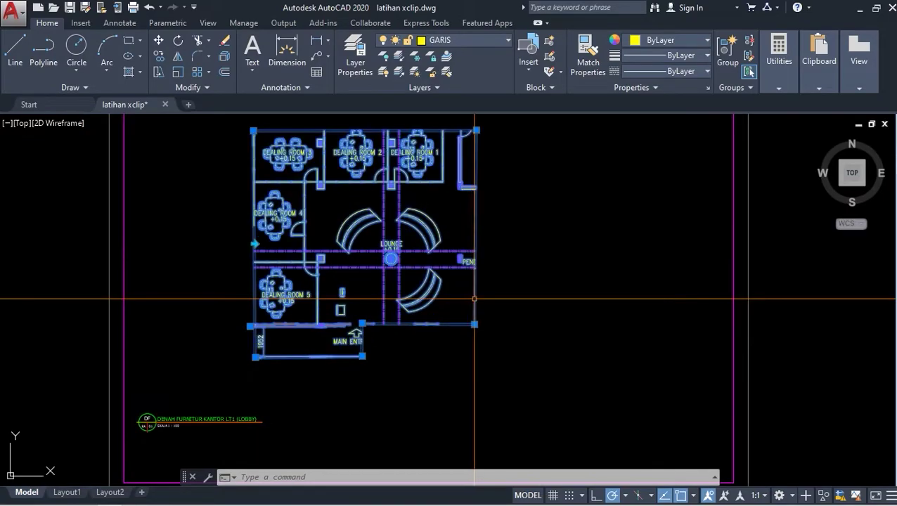
key("Escape")
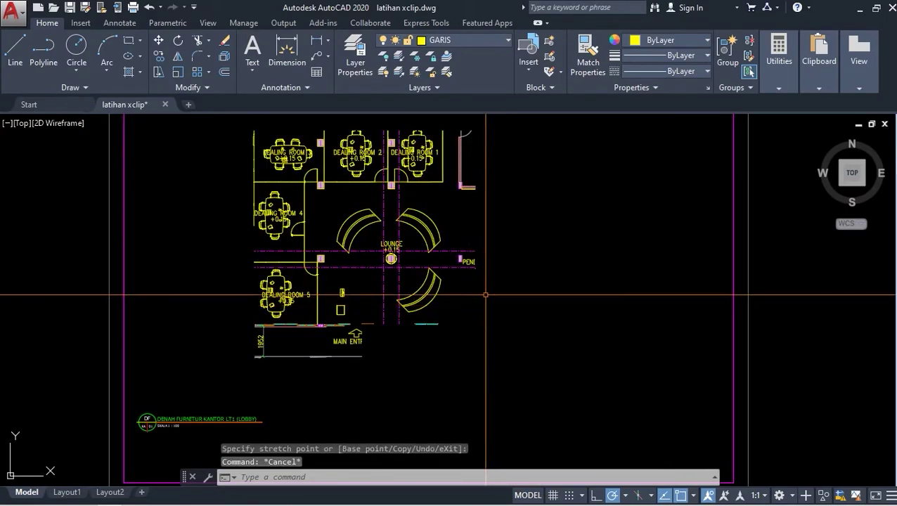
Delete the denah lobby block's clip boundary with XCLIP, then clear the selection.
left_click(478, 281)
type("XCLIP")
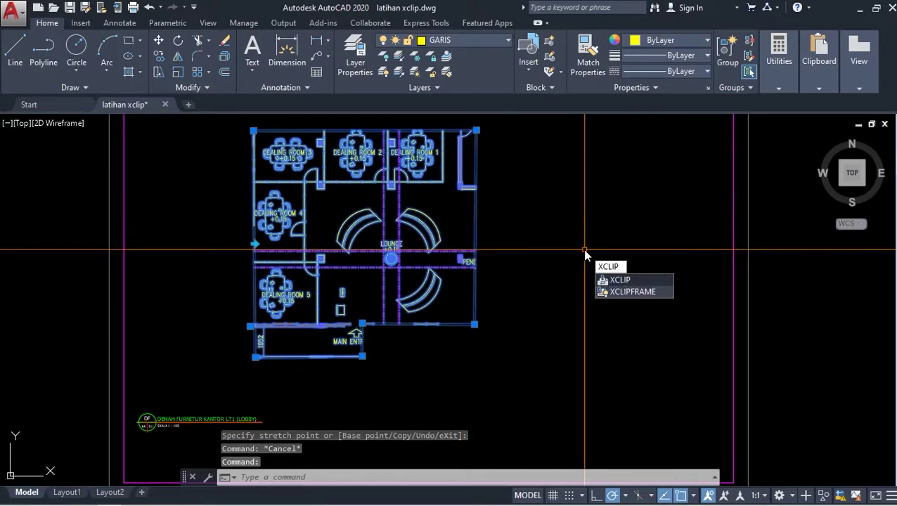
key("Return")
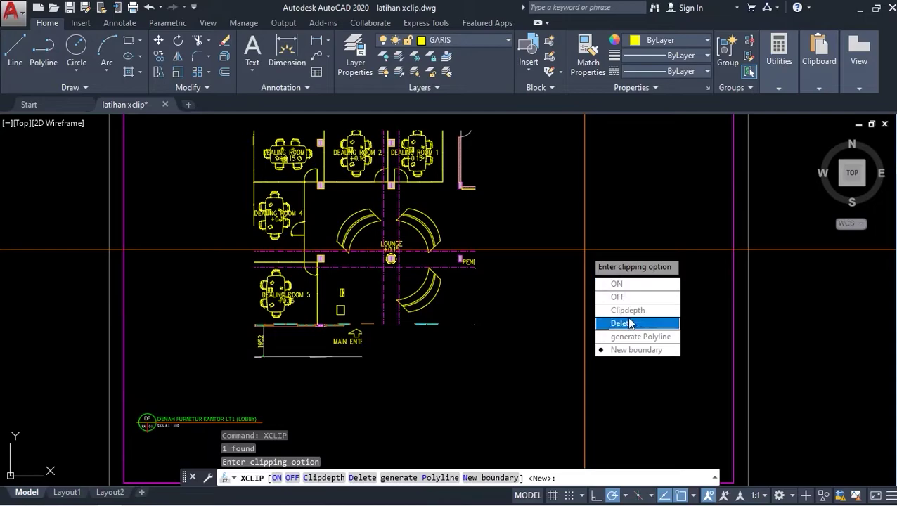
left_click(631, 324)
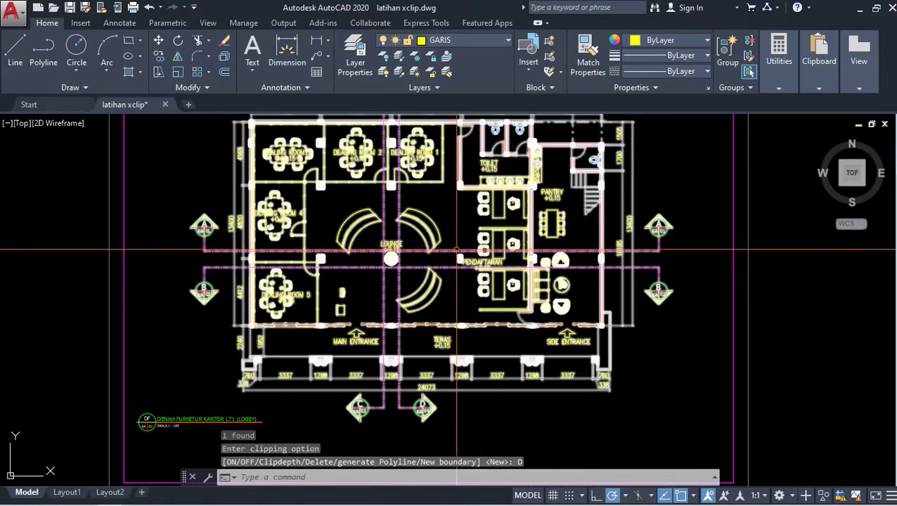
left_click(429, 197)
scroll(427, 201, "down", 2)
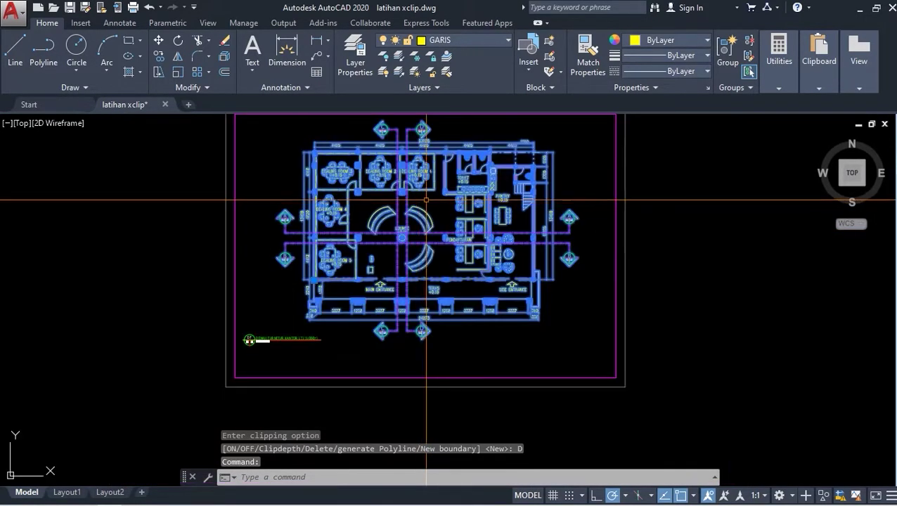
key("Escape")
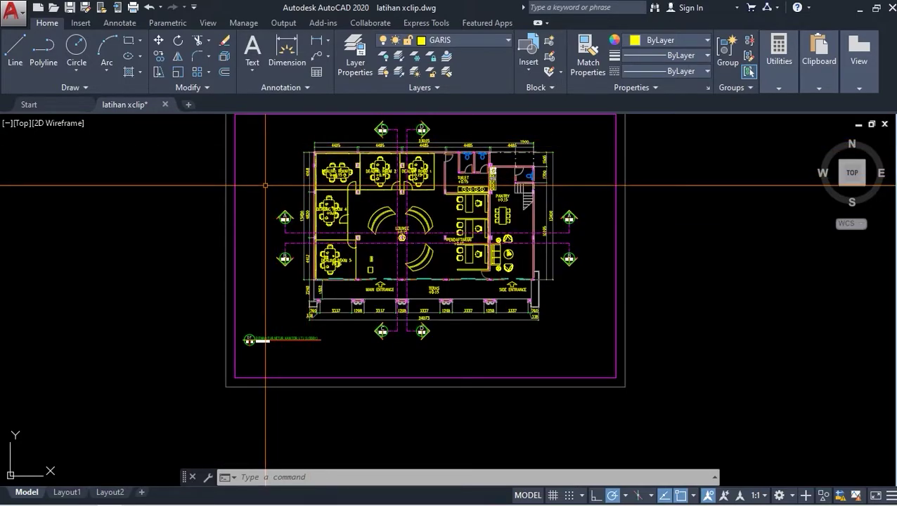
Draw a rectangle around the PENDAFTARAN desks, between the toilet and entrance wall, and select it.
scroll(265, 186, "up", 2)
type("rec")
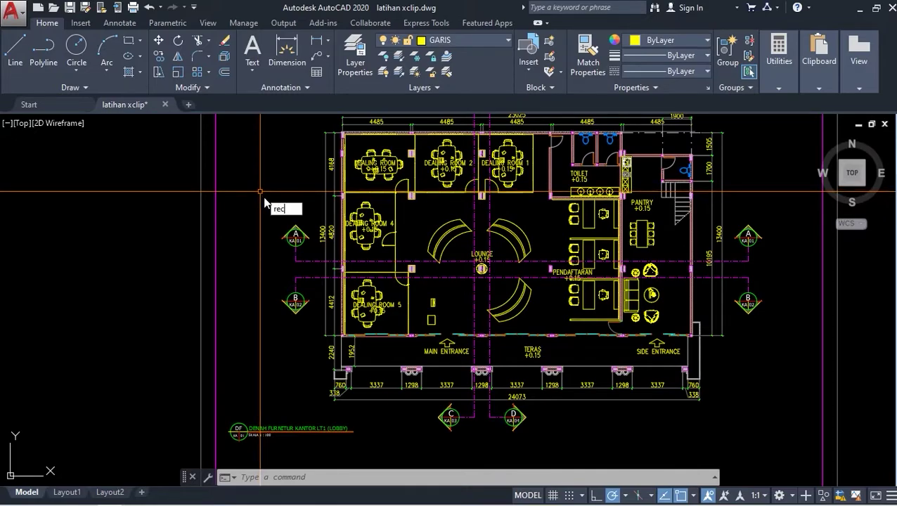
key("Return")
scroll(454, 214, "up", 4)
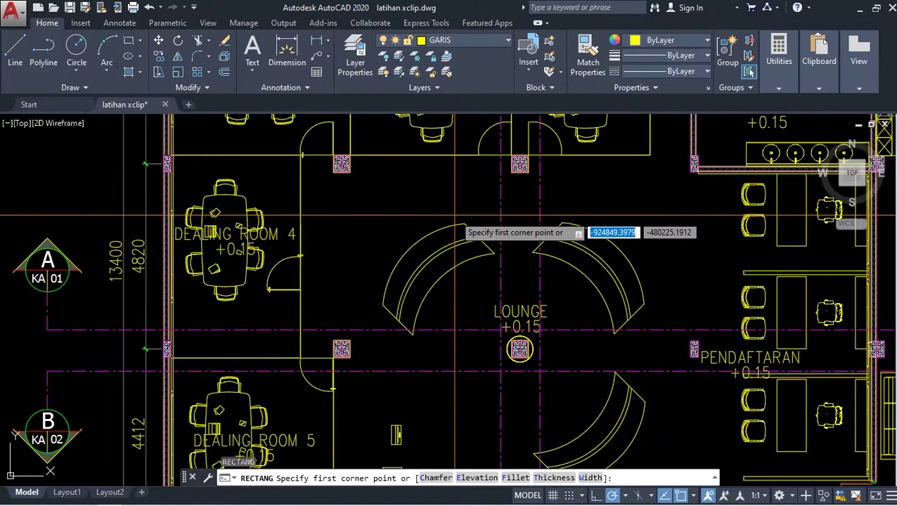
scroll(455, 215, "down", 6)
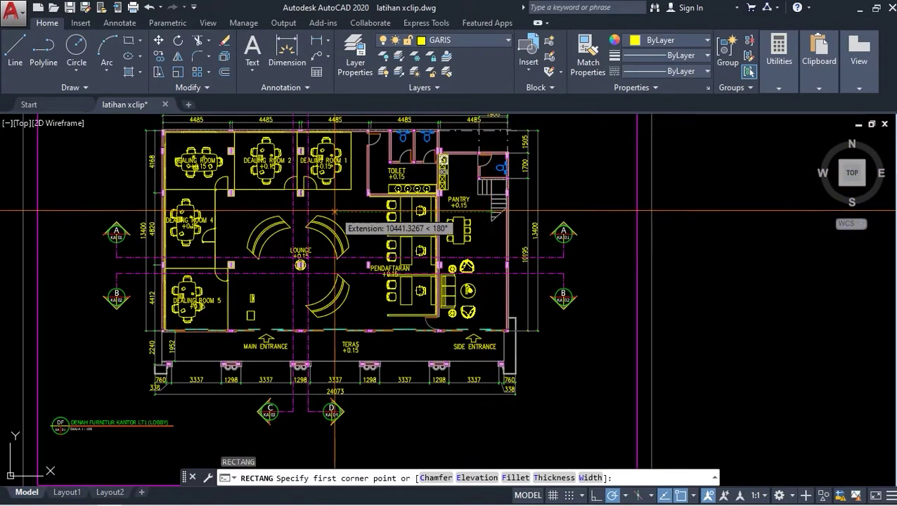
scroll(334, 211, "up", 2)
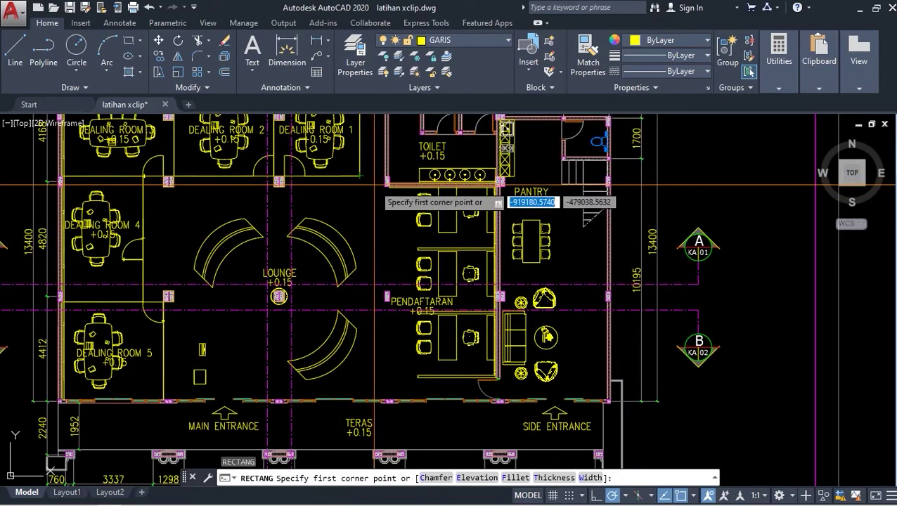
left_click(374, 185)
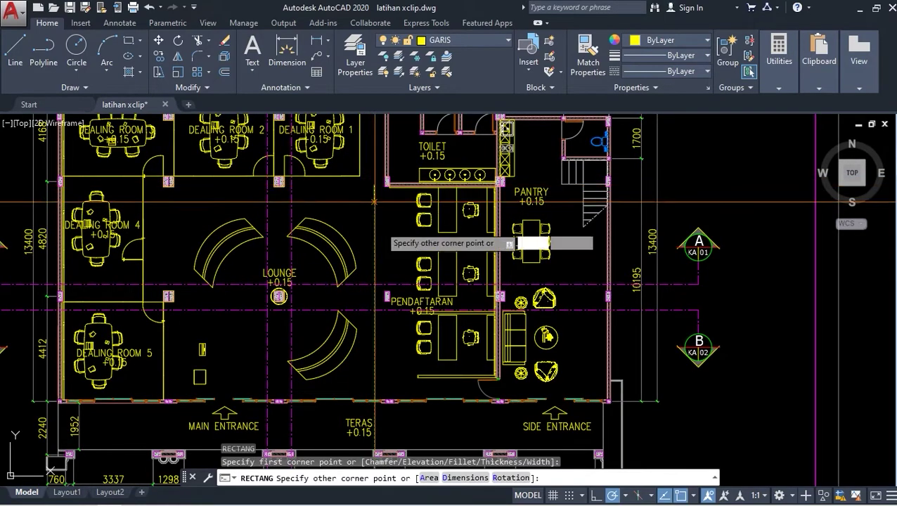
left_click(510, 386)
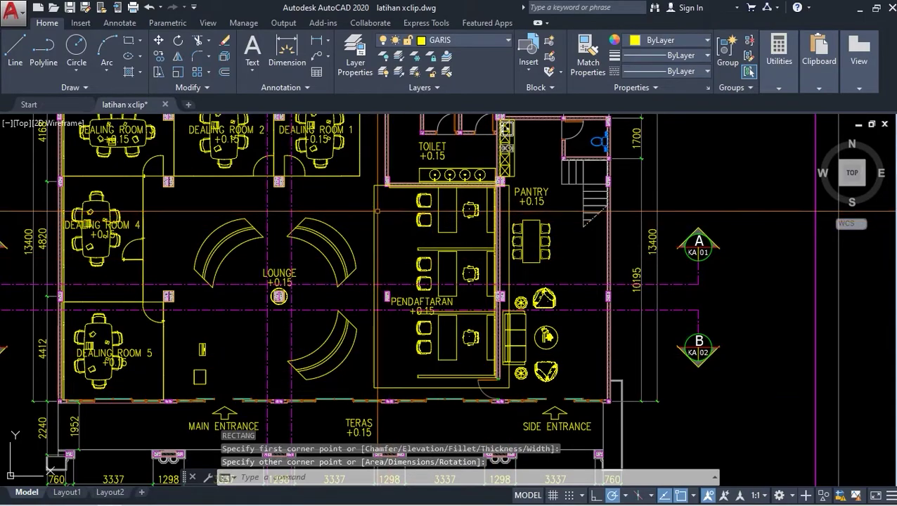
left_click(373, 207)
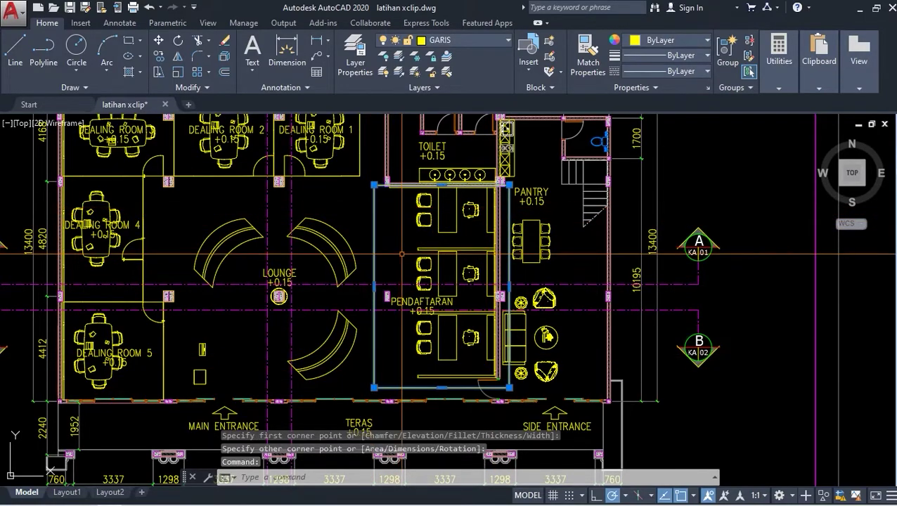
Give the PENDAFTARAN rectangle the HIDDEN linetype with linetype scale 10.
type("pr")
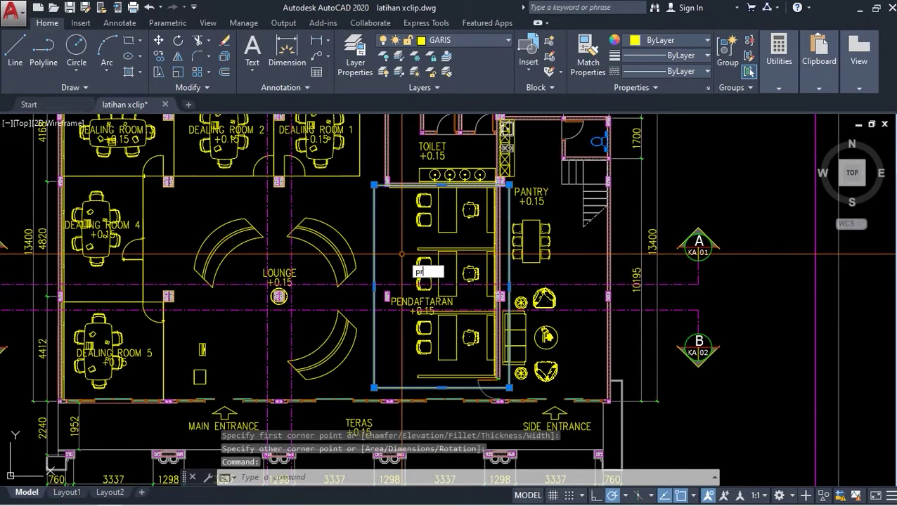
key("Return")
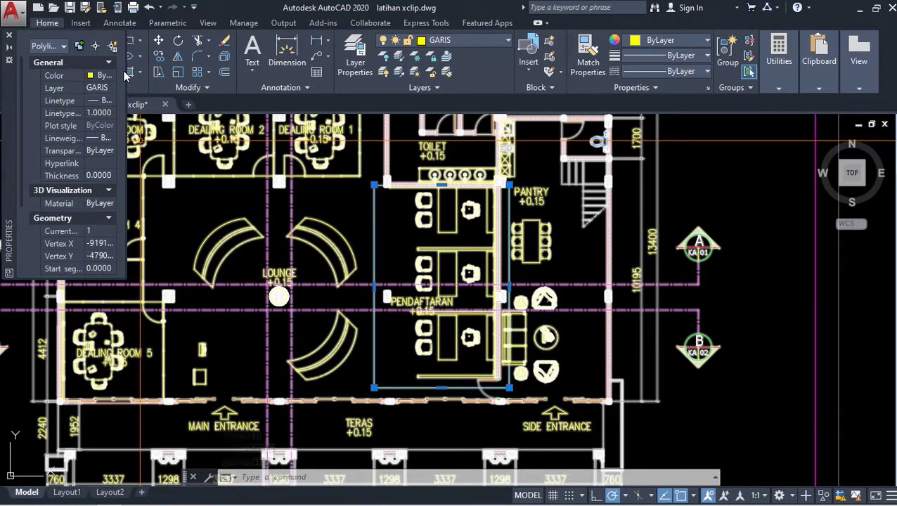
left_click(112, 102)
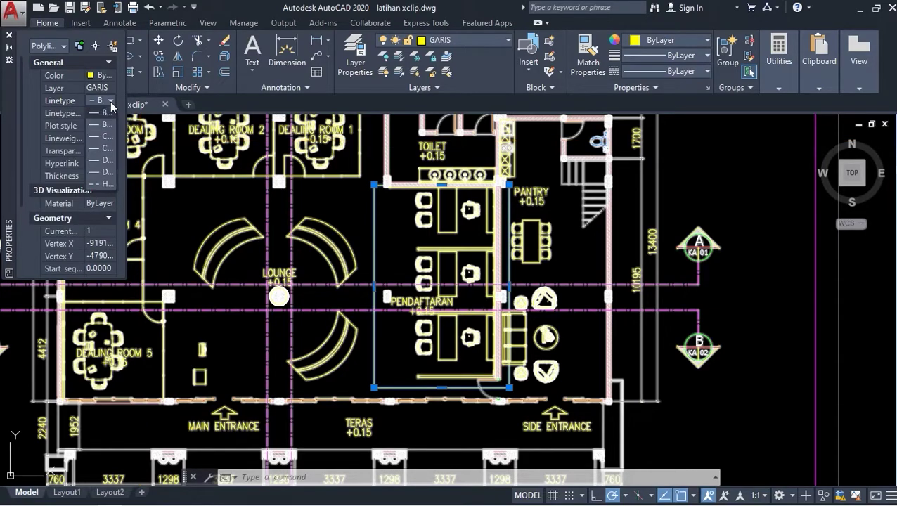
left_click(104, 186)
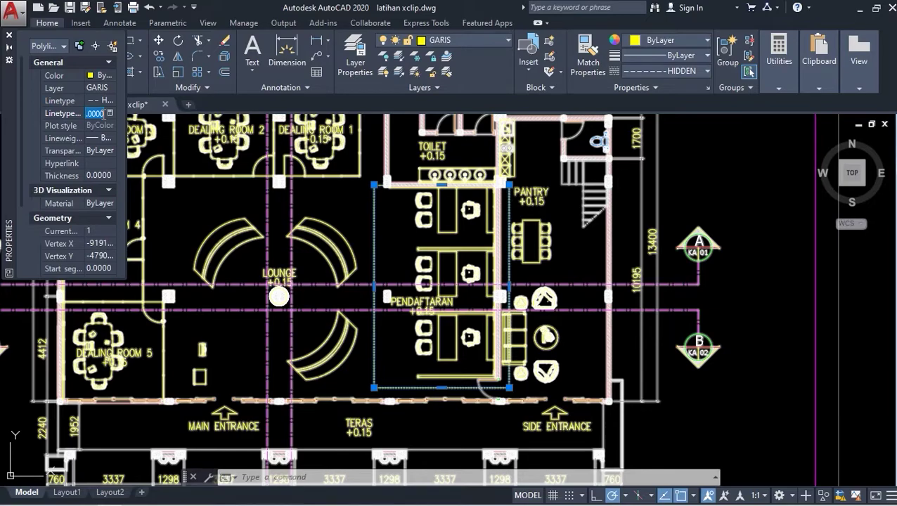
left_click(106, 113)
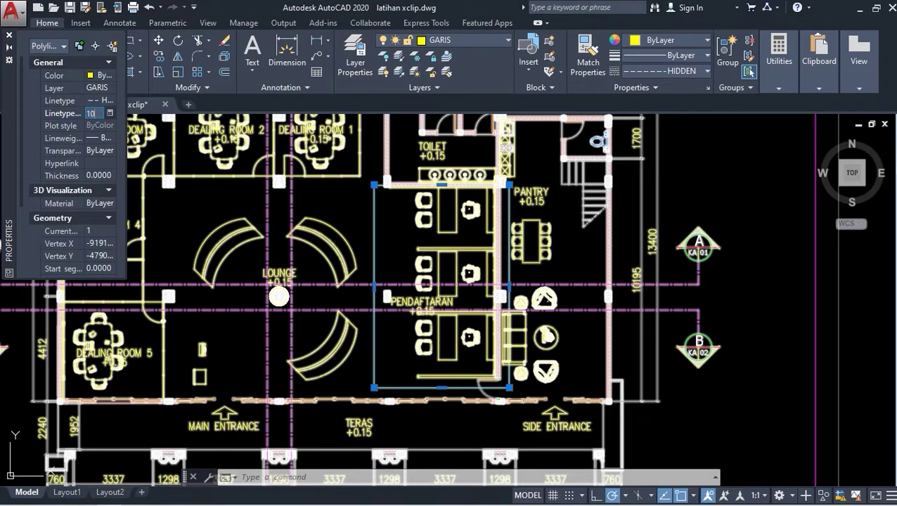
left_click(11, 36)
key("Escape")
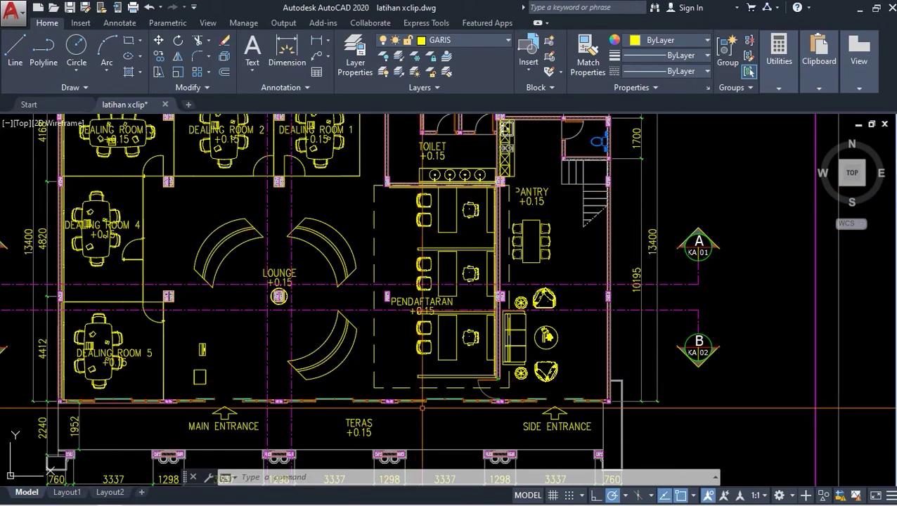
scroll(422, 408, "down", 2)
type("XCLIP")
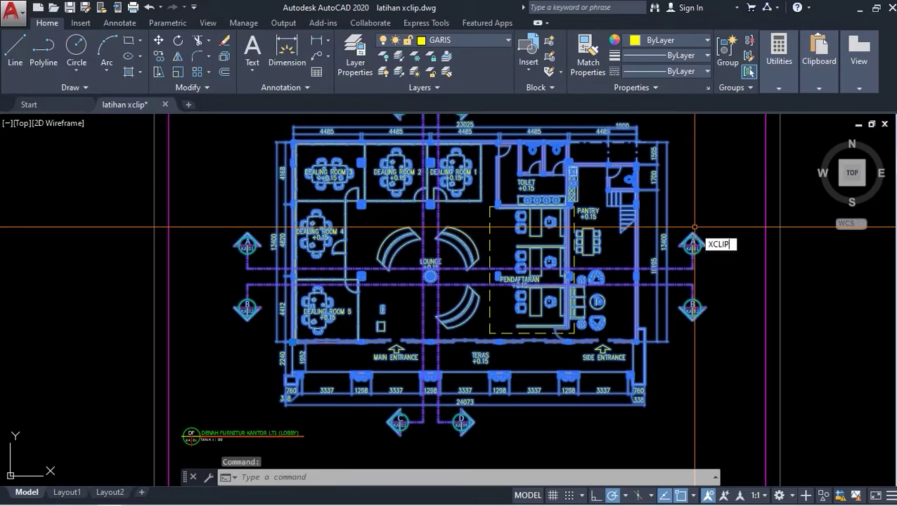
Run XCLIP with a new boundary, picking the dashed PENDAFTARAN rectangle as the clip polyline.
key("Return")
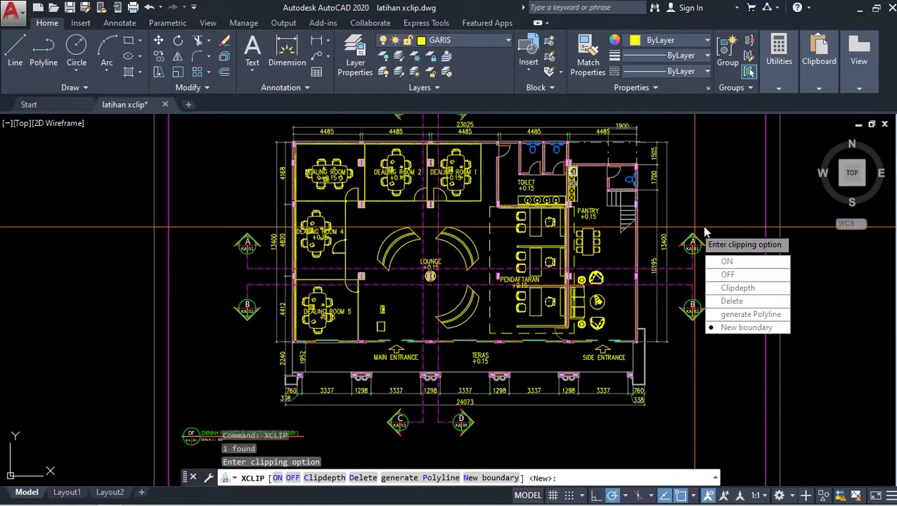
left_click(746, 328)
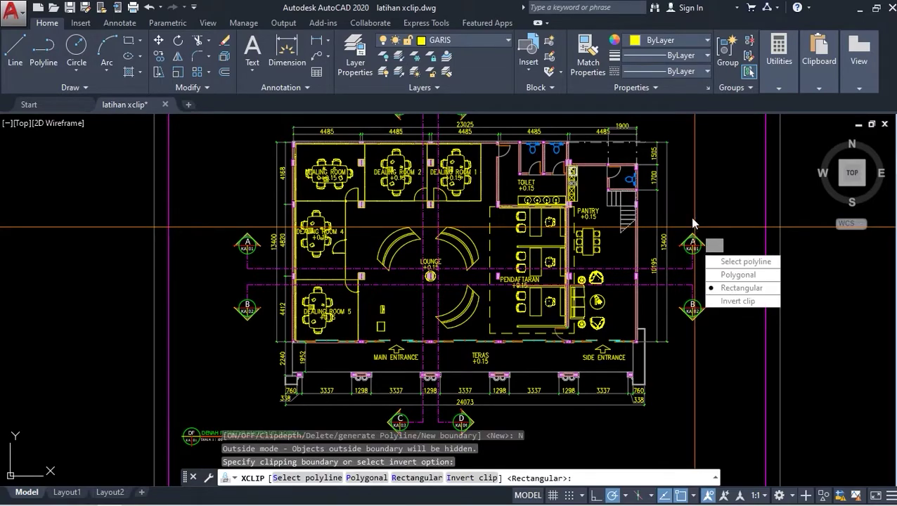
left_click(749, 268)
scroll(499, 301, "up", 2)
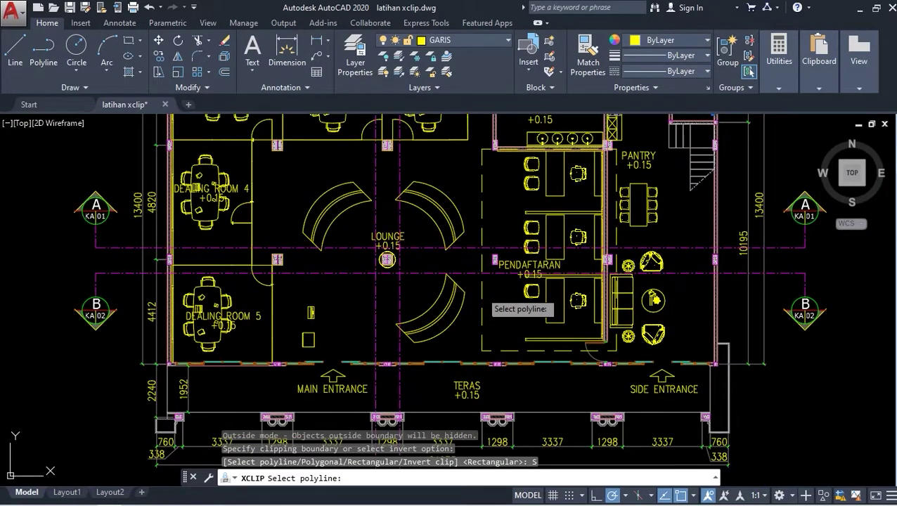
left_click(482, 291)
scroll(677, 240, "down", 1)
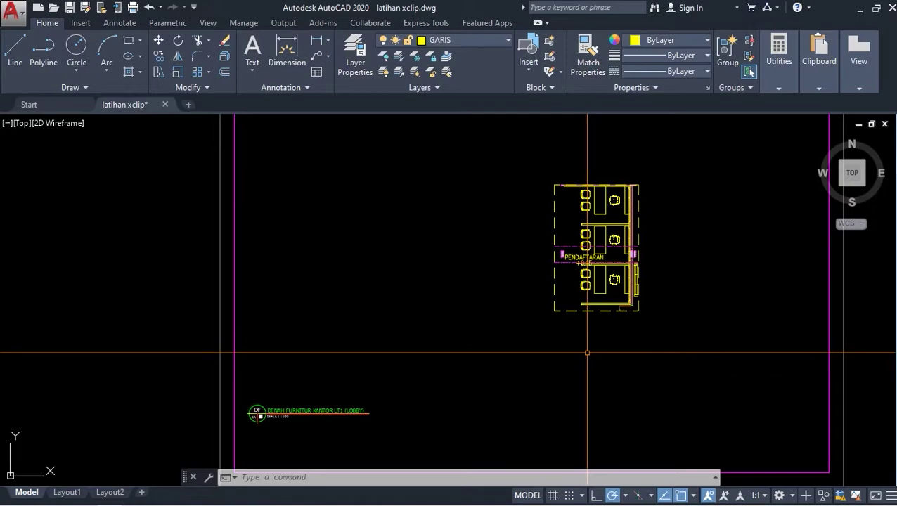
Delete the Pendaftaran clip from the floor plan block with XCLIP.
left_click(572, 310)
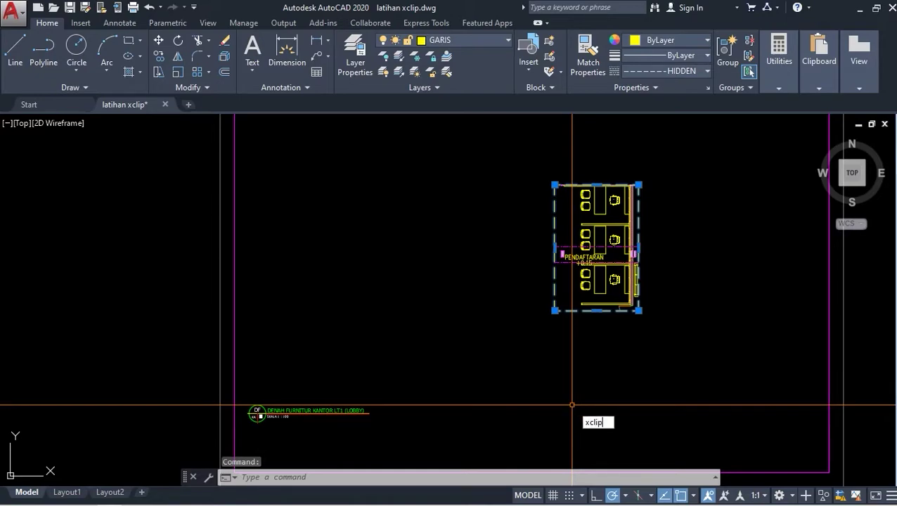
key("Return")
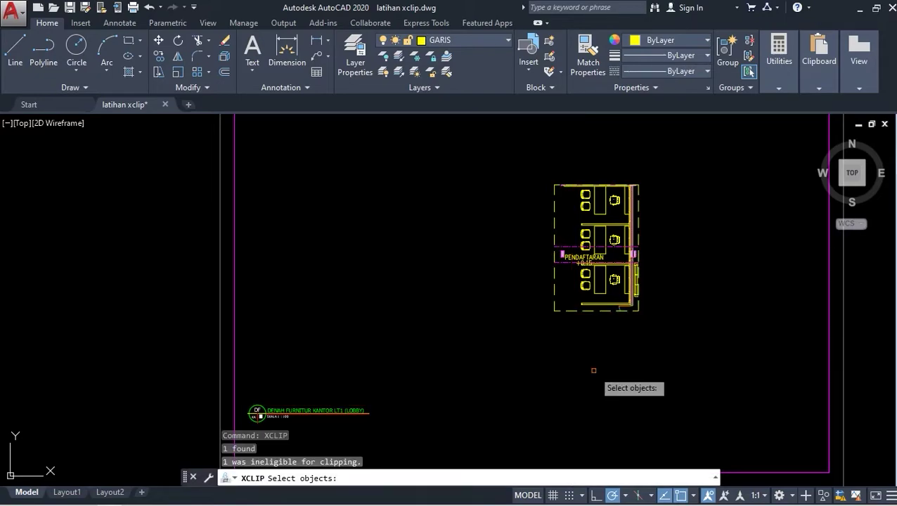
left_click(595, 291)
key("Return")
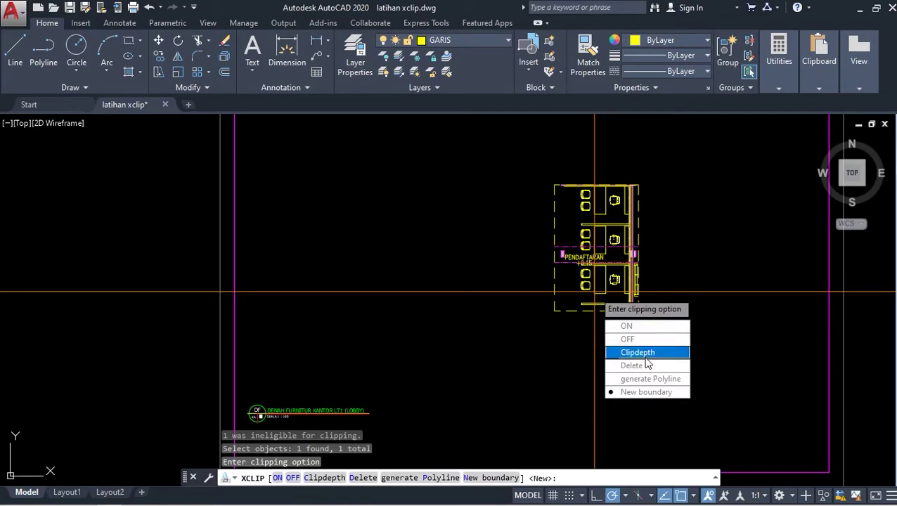
key("Return")
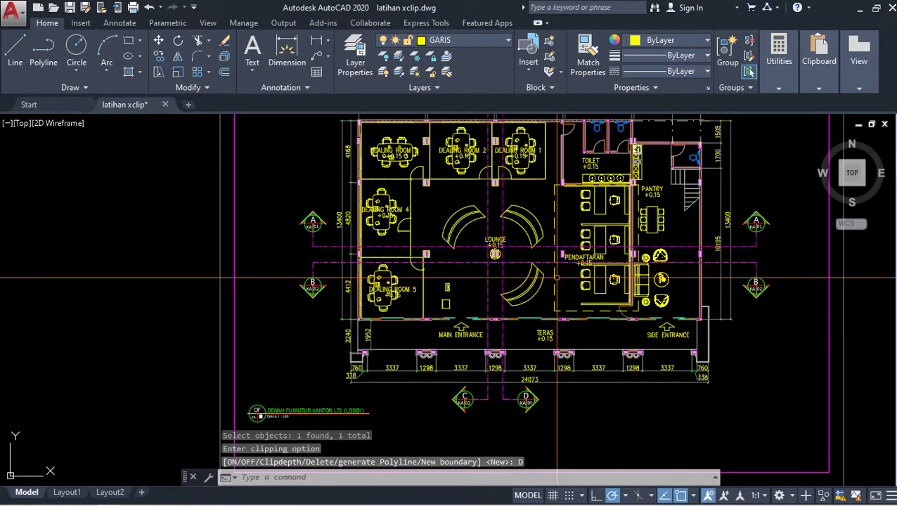
Erase the leftover dashed boundary rectangle.
key("Delete")
scroll(583, 305, "down", 2)
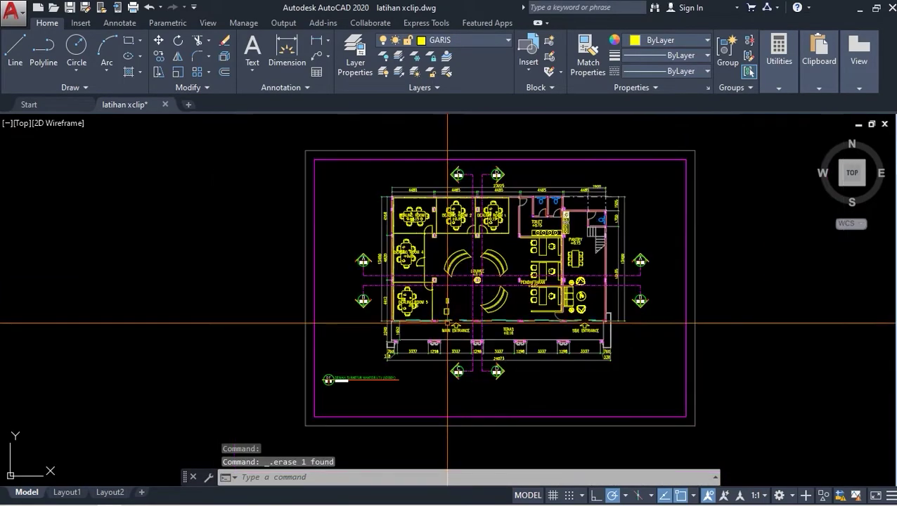
type("l")
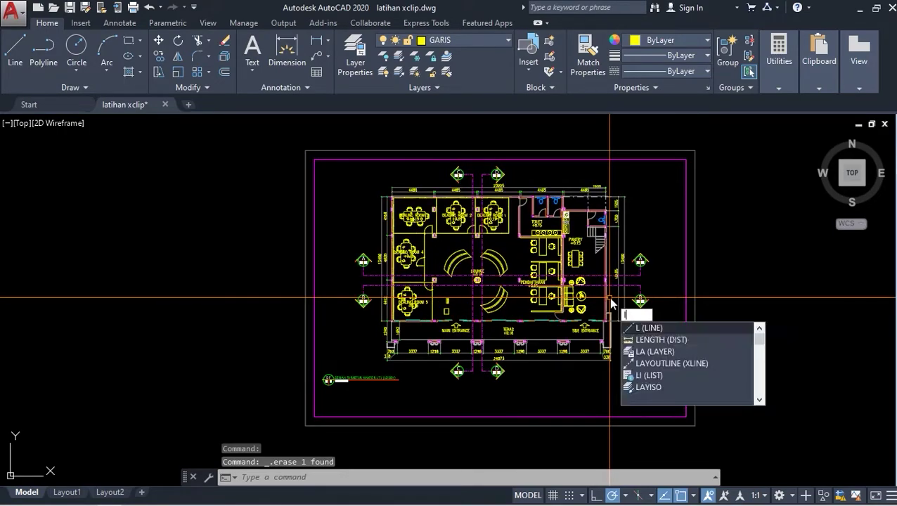
key("Return")
scroll(610, 299, "up", 4)
Trace a line outline around the reception, round table, pantry, lounge, Dealing Room 4 and teras.
left_click(490, 317)
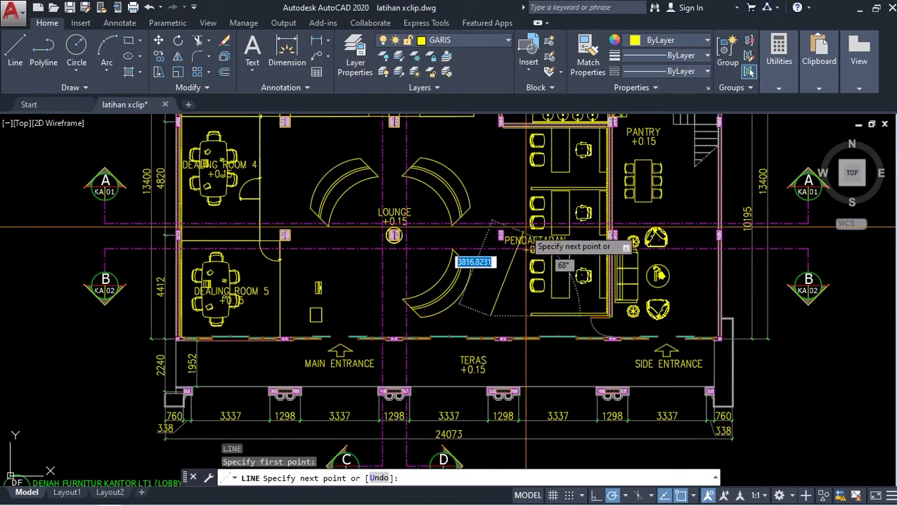
left_click(529, 224)
left_click(658, 274)
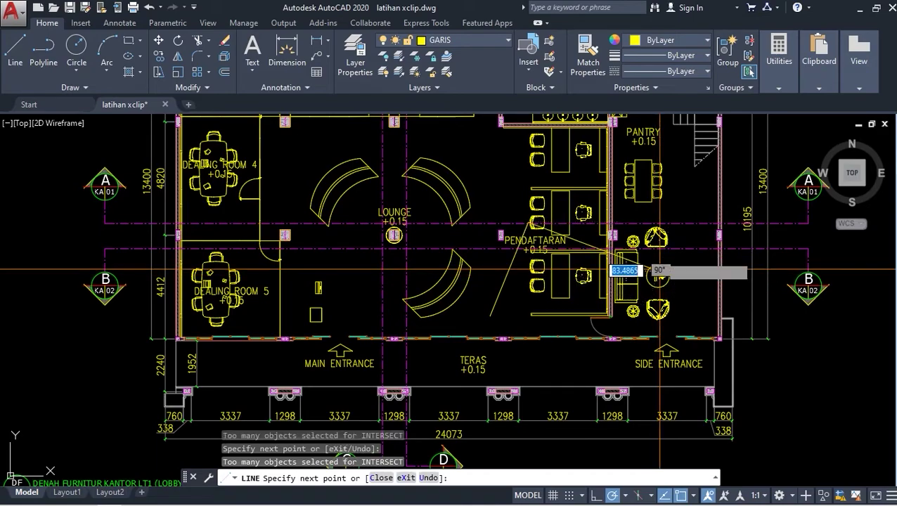
left_click(606, 212)
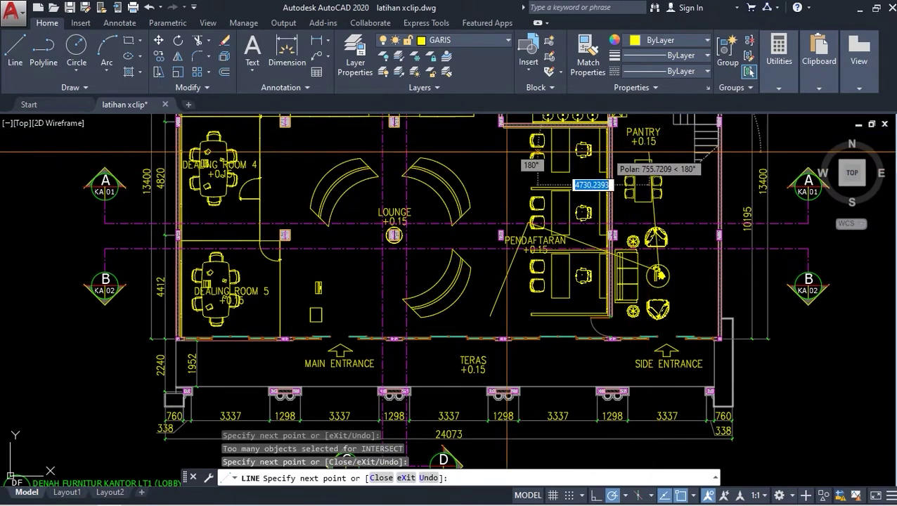
left_click(467, 151)
left_click(299, 131)
left_click(182, 208)
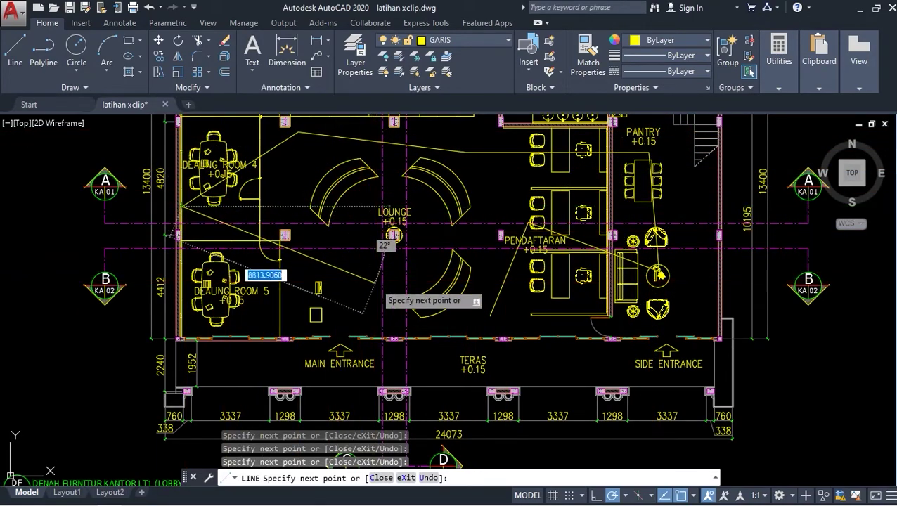
left_click(374, 281)
left_click(452, 373)
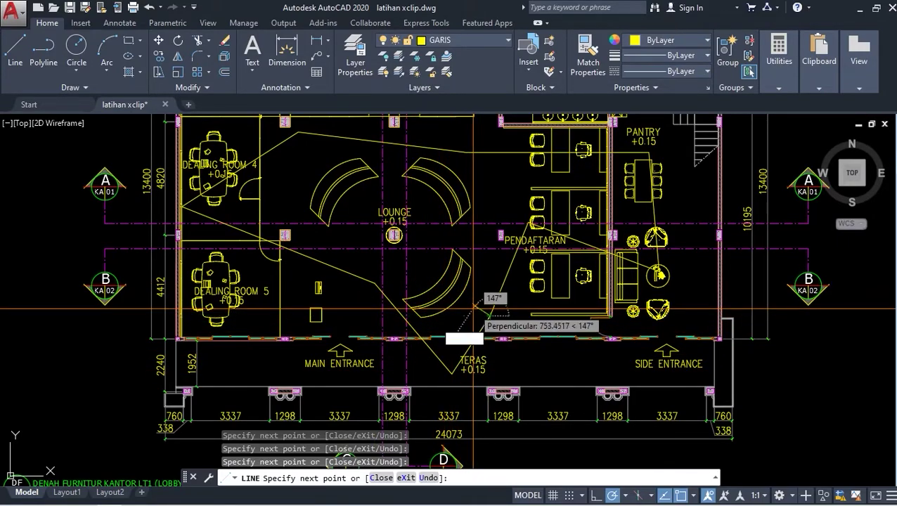
key("Escape")
Select all nine segments of the traced outline.
left_click(510, 310)
left_click(472, 301)
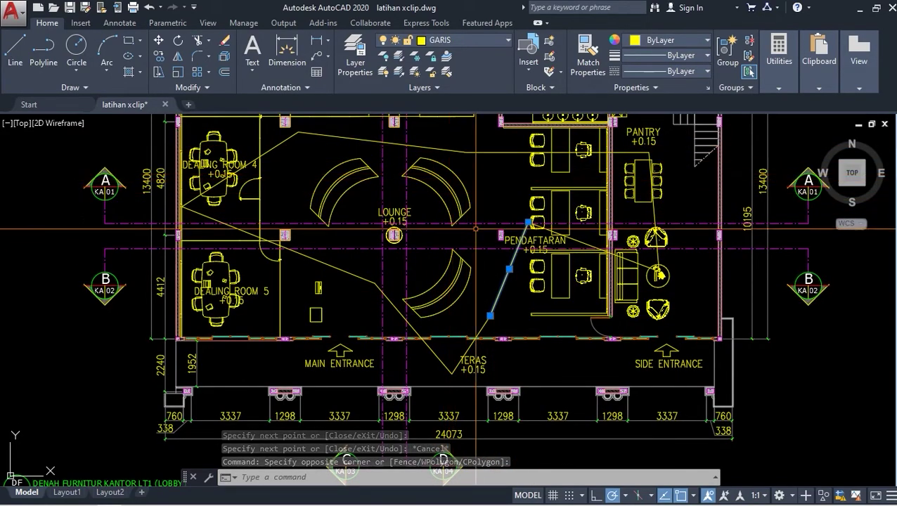
left_click(467, 348)
left_click(380, 331)
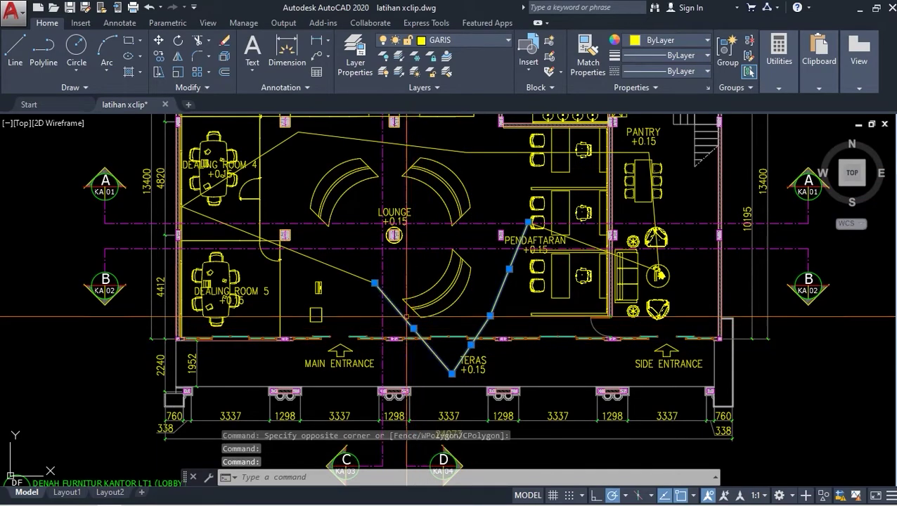
left_click(347, 270)
left_click(285, 141)
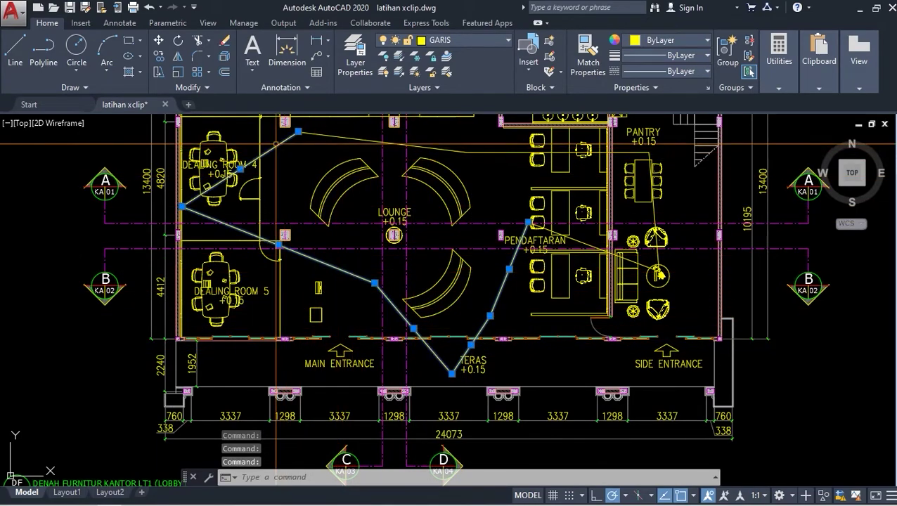
left_click(436, 148)
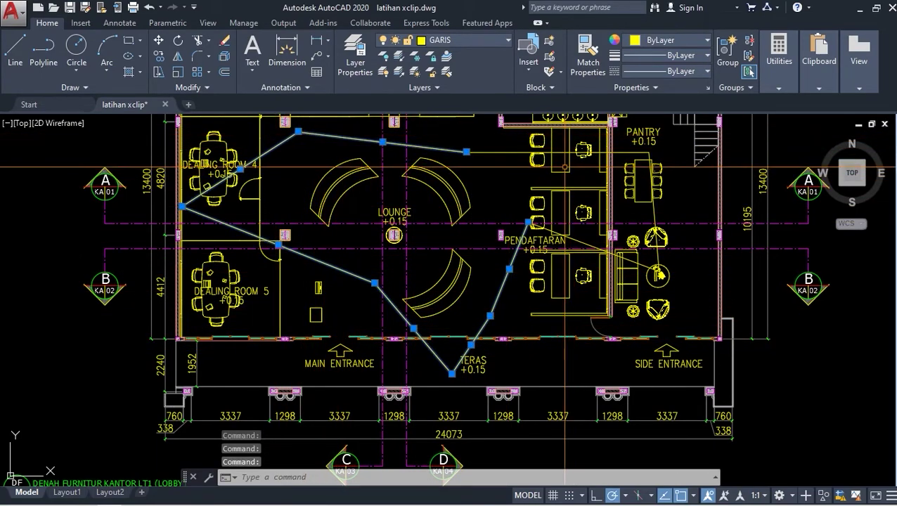
left_click(499, 152)
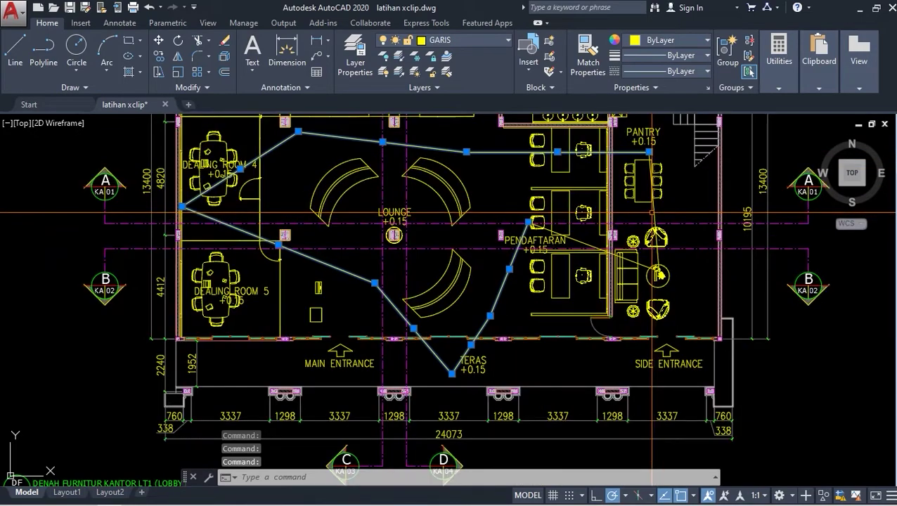
left_click(656, 211)
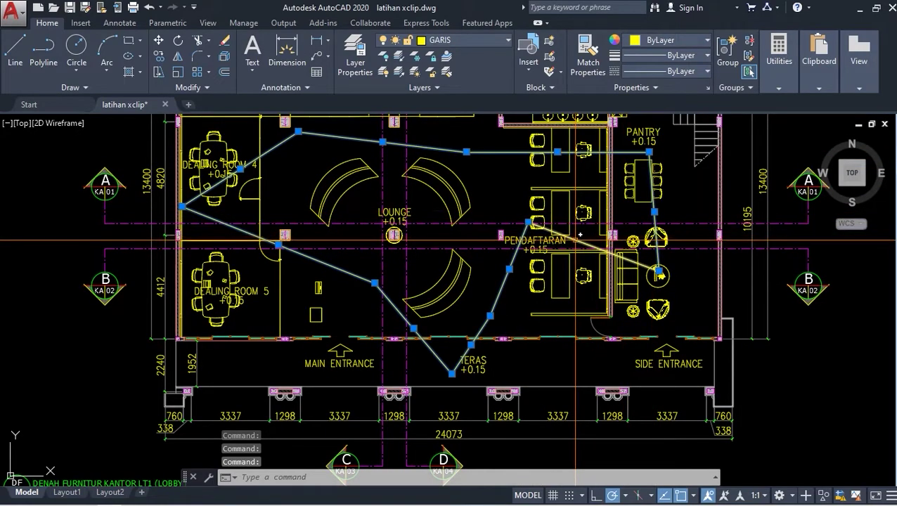
left_click(573, 239)
scroll(427, 260, "down", 2)
type("JOIN")
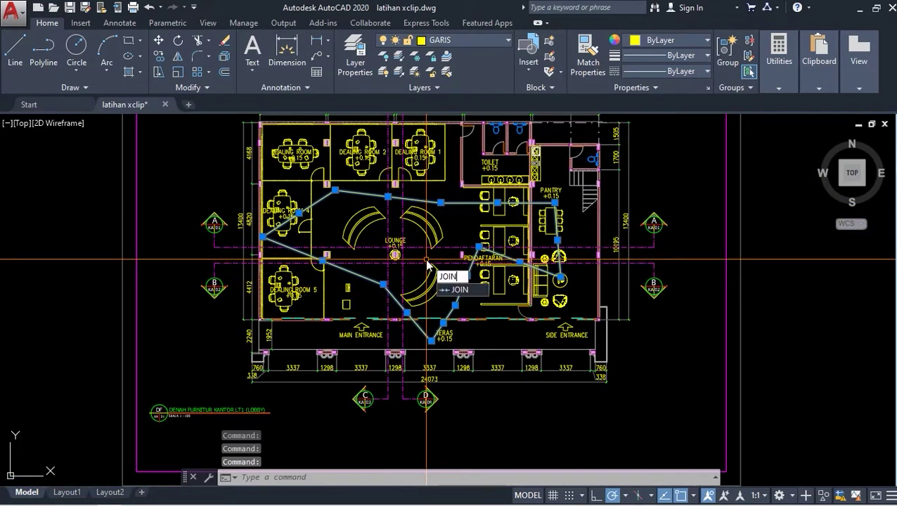
Join the nine selected outline lines with JOIN into one closed polyline.
key("Return")
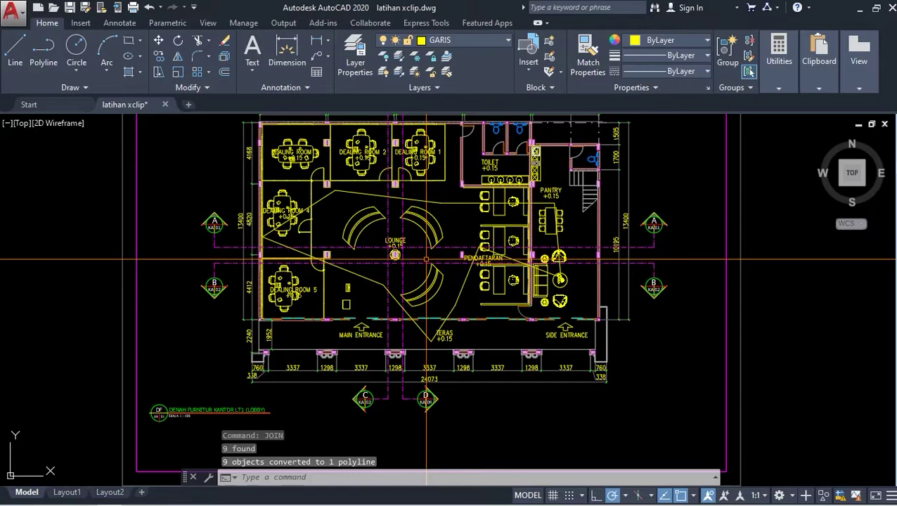
left_click(459, 299)
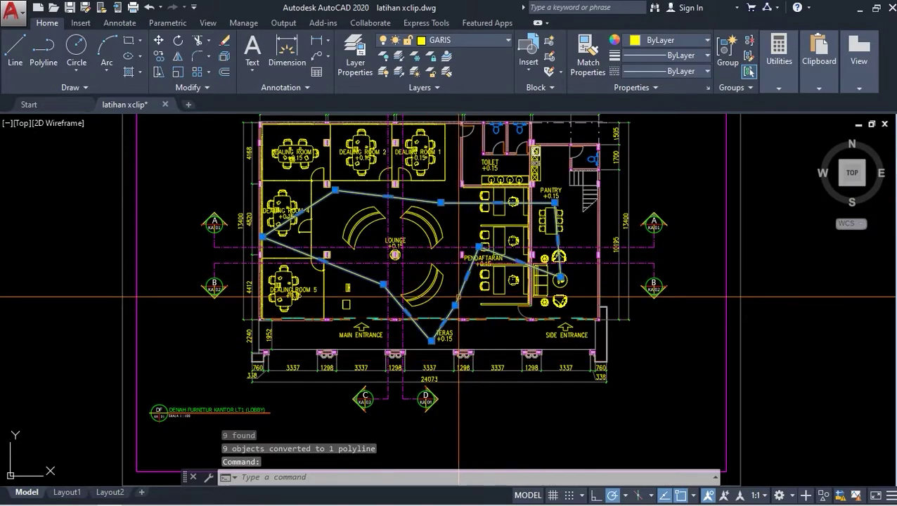
key("Escape")
left_click(463, 285)
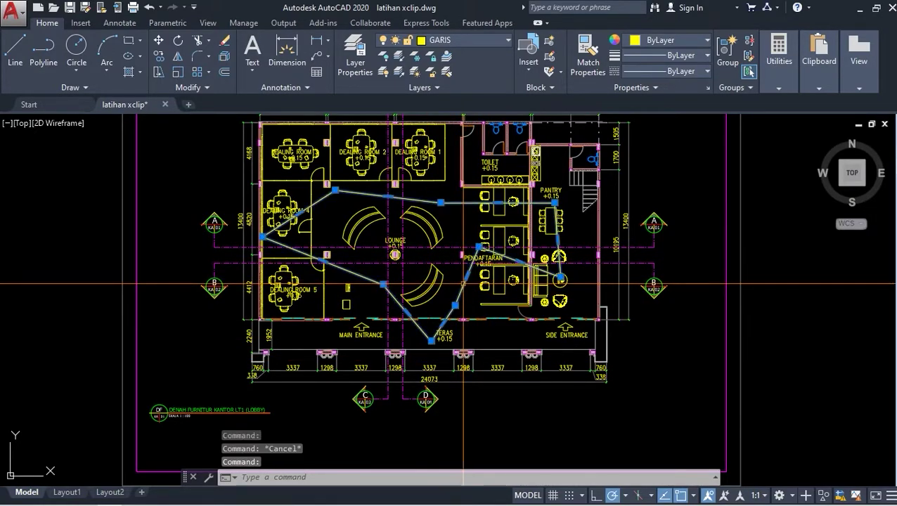
key("Escape")
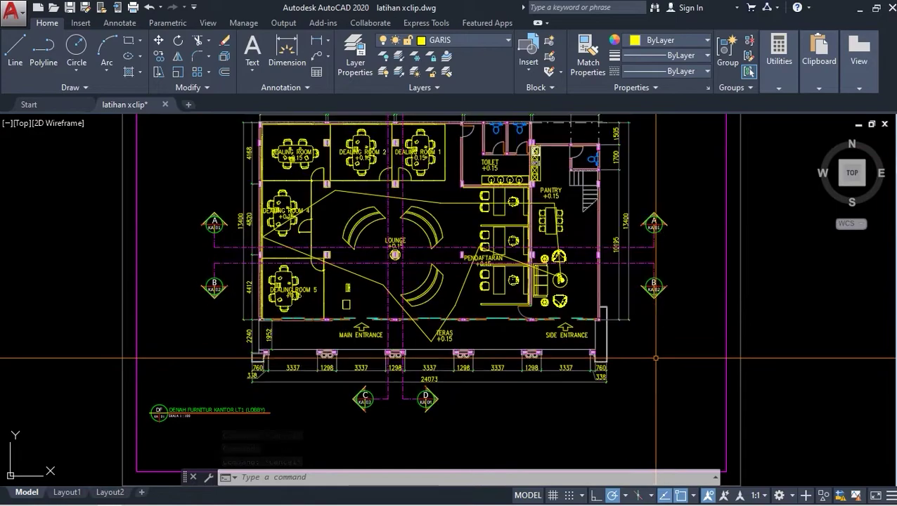
XCLIP the floor plan block with a new boundary from the traced polyline.
left_click(601, 360)
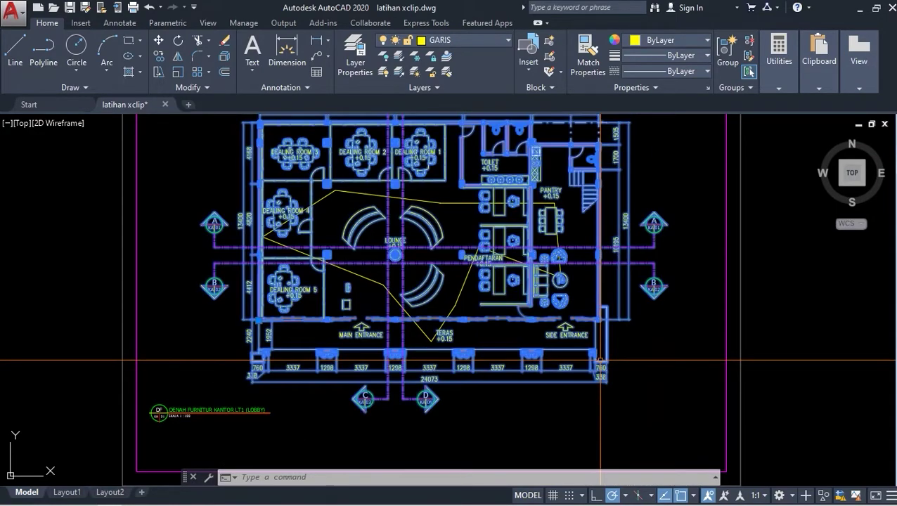
type("xclip")
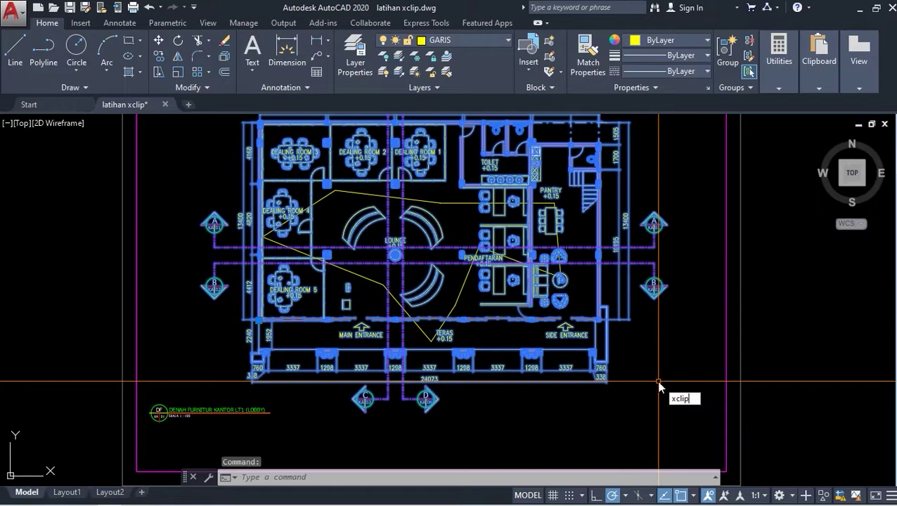
key("Return")
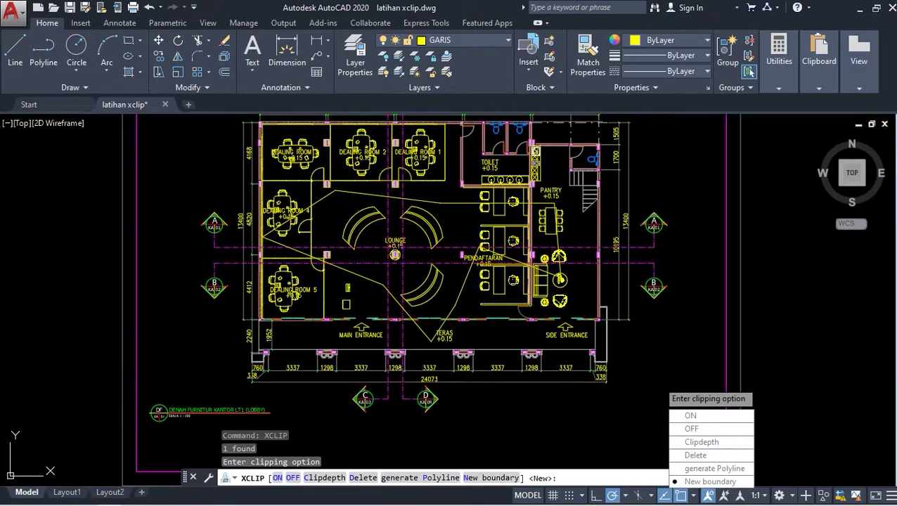
left_click(703, 482)
left_click(704, 417)
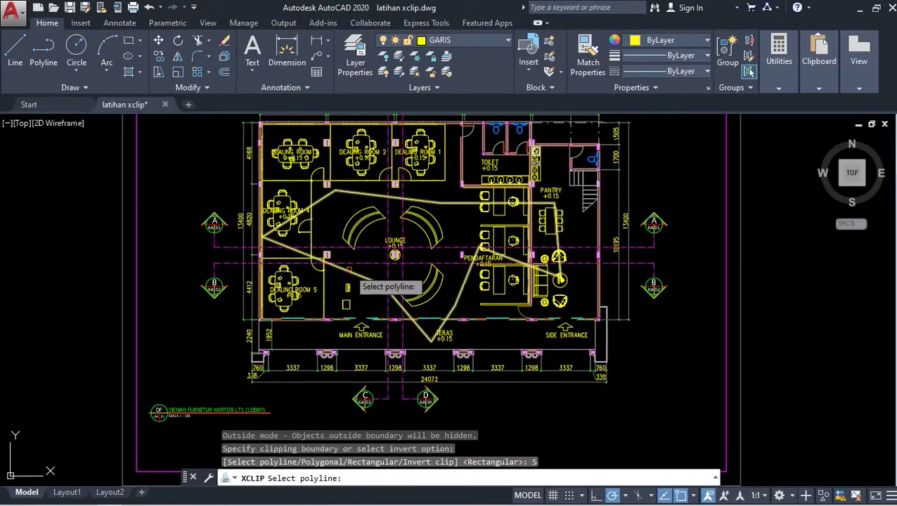
left_click(358, 277)
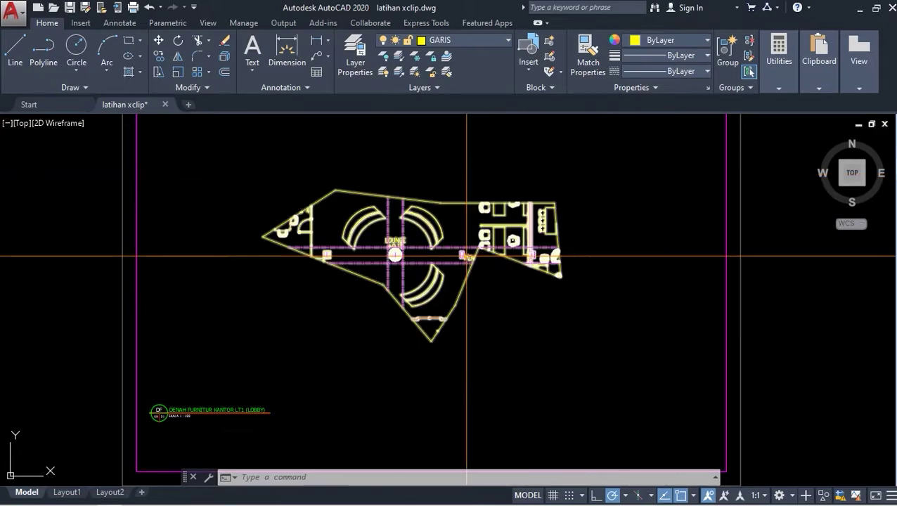
left_click(469, 271)
type("XCLIP")
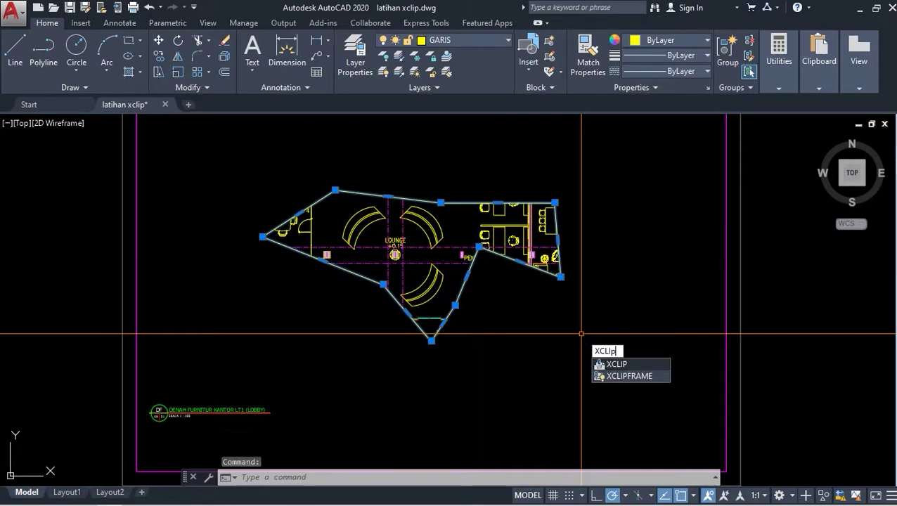
Delete the polyline clip from the floor plan block with XCLIP.
key("Return")
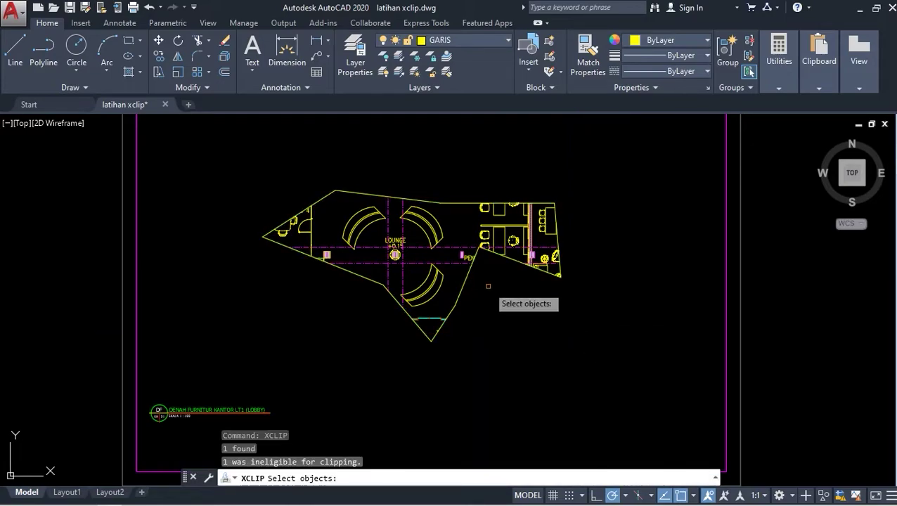
left_click(431, 272)
key("Return")
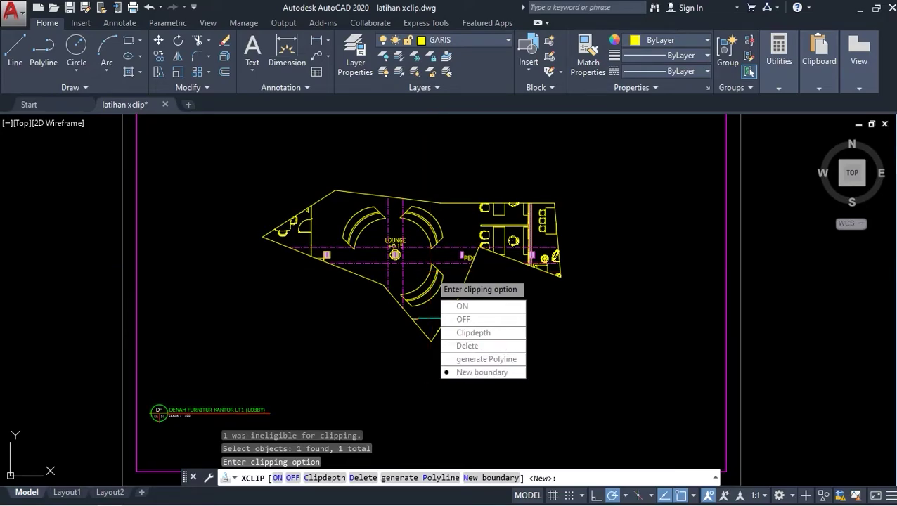
left_click(468, 346)
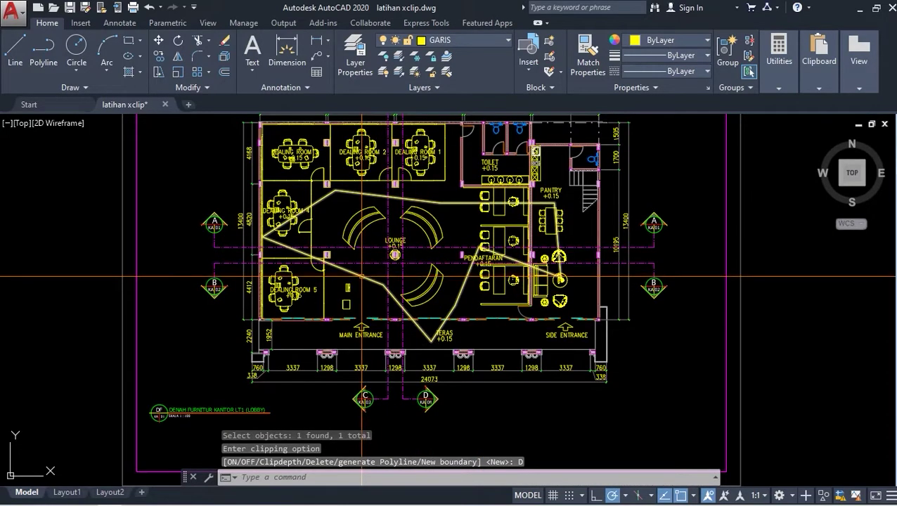
Erase the leftover traced boundary outline.
left_click(361, 277)
key("Delete")
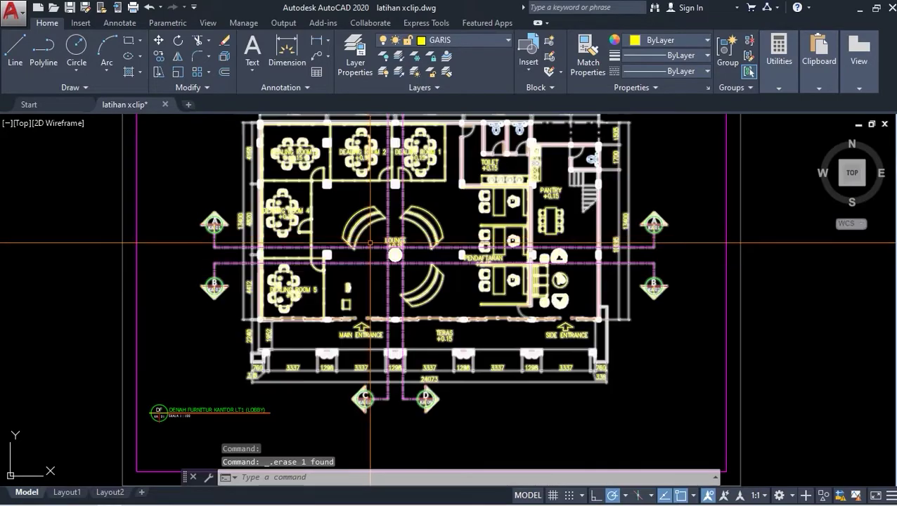
left_click(345, 223)
type("co")
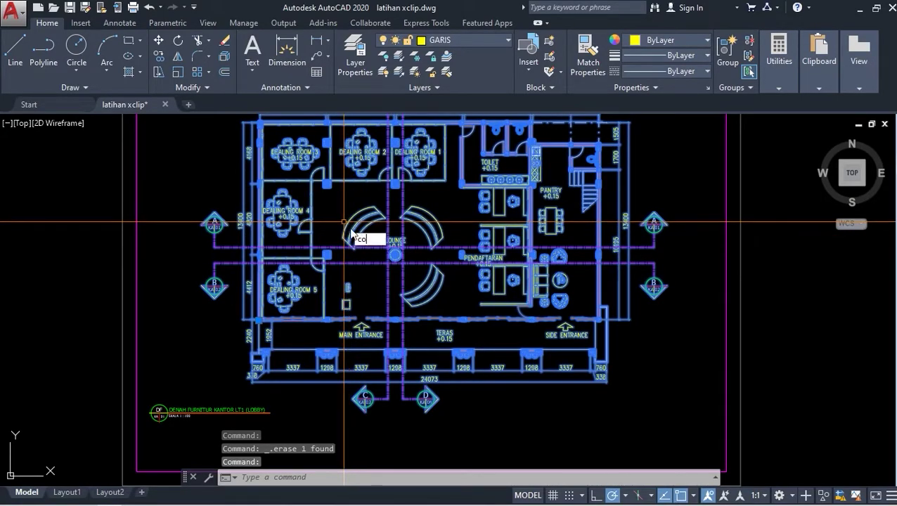
Copy the floor plan horizontally with Ortho on, placing it right of the original.
key("Return")
left_click(348, 236)
scroll(204, 242, "down", 5)
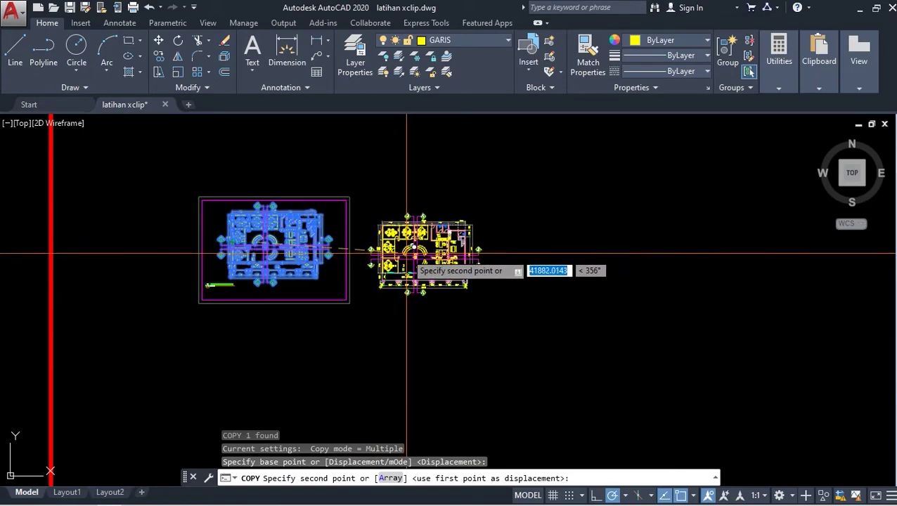
key("F8")
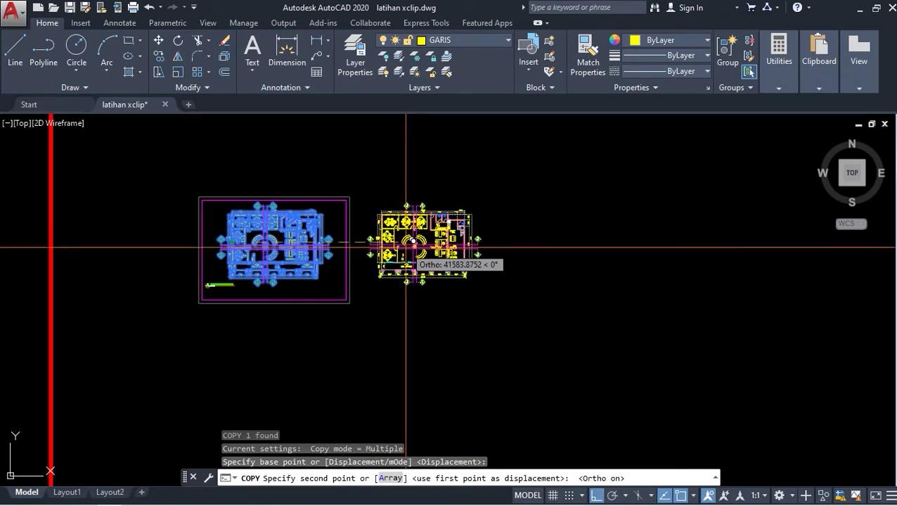
left_click(493, 246)
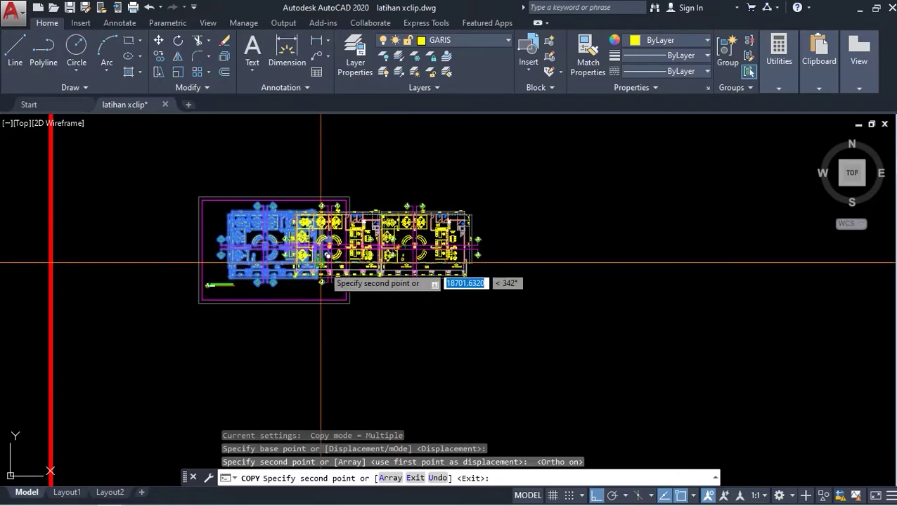
key("Escape")
scroll(274, 250, "up", 2)
scroll(588, 240, "up", 6)
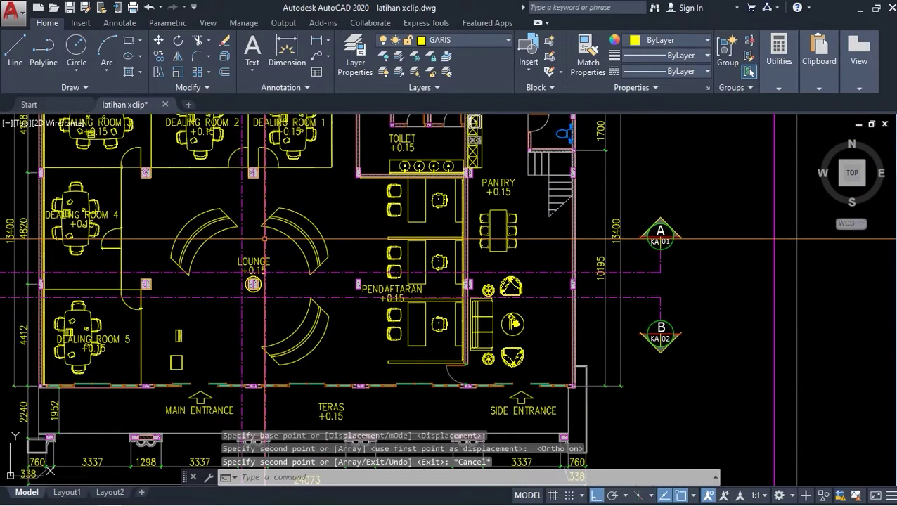
scroll(266, 240, "down", 5)
scroll(211, 211, "down", 2)
scroll(196, 195, "down", 3)
left_click(420, 274)
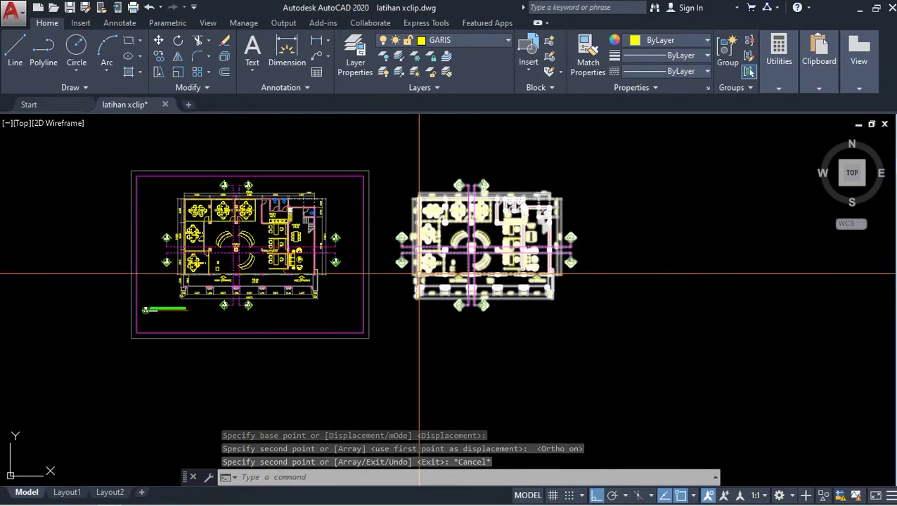
key("Escape")
Draw a rectangle on the copy framing the toilet room next to the pantry.
scroll(515, 240, "up", 4)
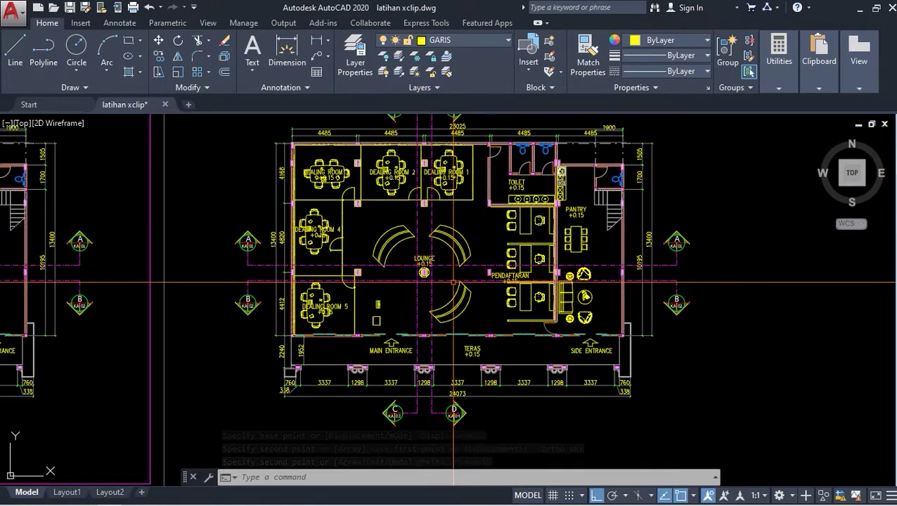
scroll(454, 282, "down", 4)
scroll(555, 193, "up", 4)
scroll(379, 250, "up", 2)
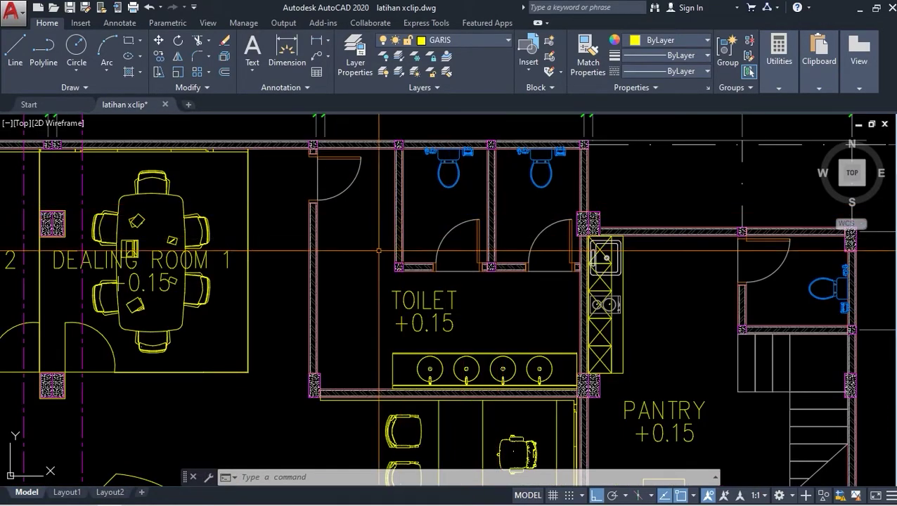
scroll(379, 250, "down", 2)
key("Escape")
type("re")
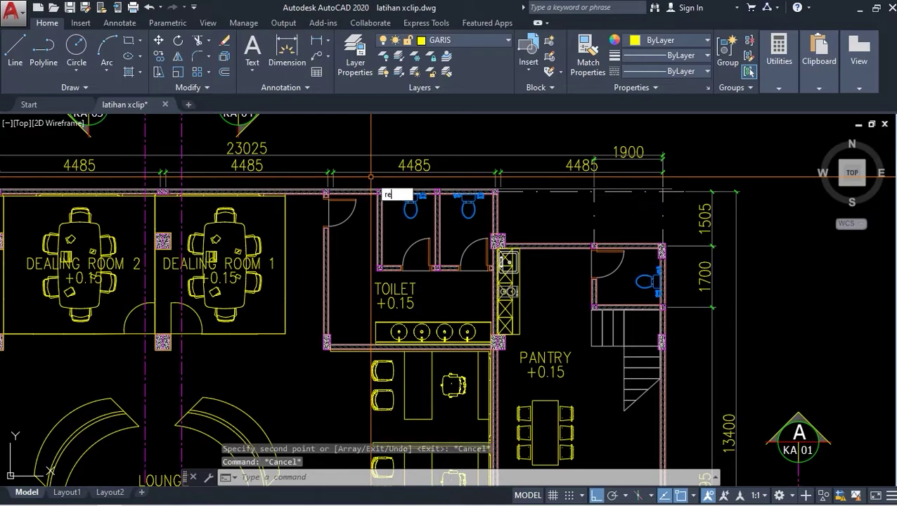
type("c")
key("Return")
left_click(326, 191)
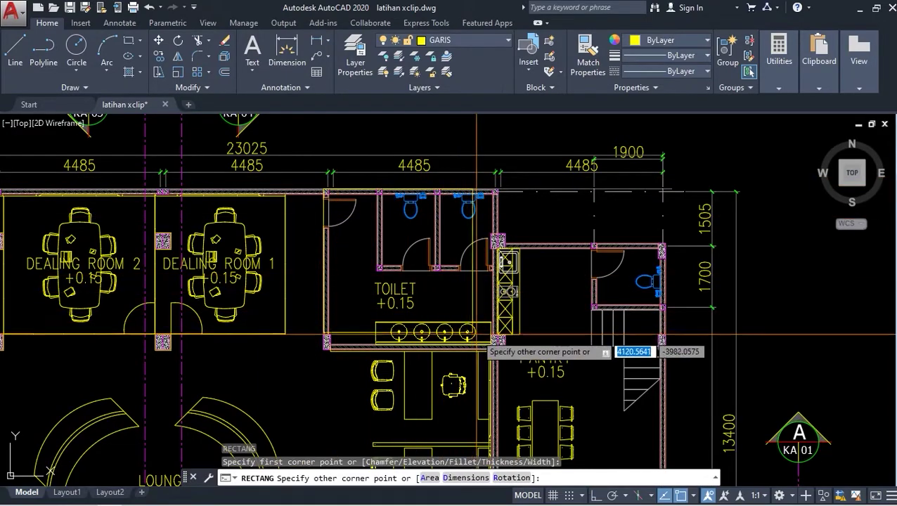
left_click(496, 350)
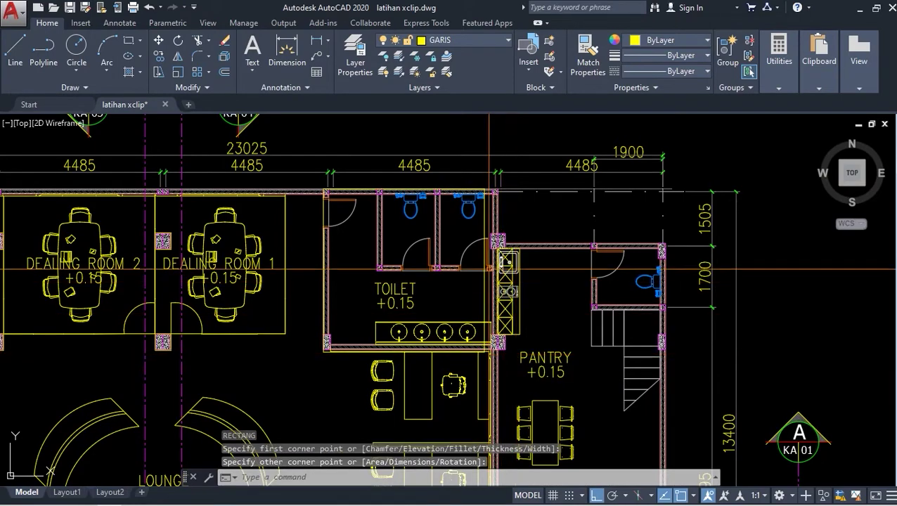
key("Escape")
scroll(490, 269, "up", 4)
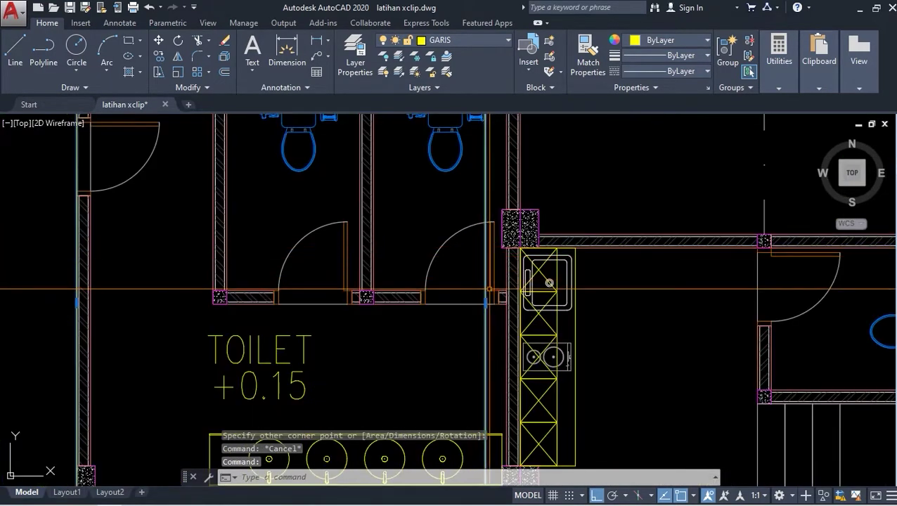
left_click(486, 303)
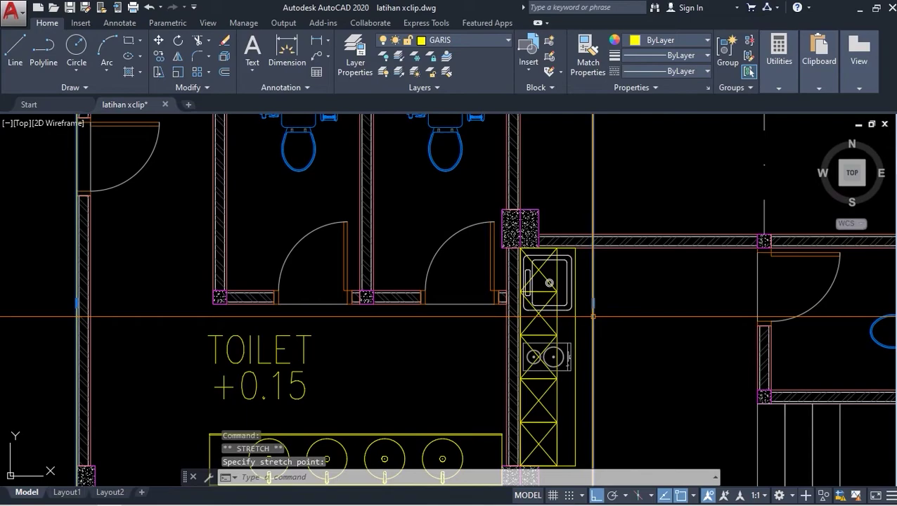
key("Escape")
scroll(593, 316, "down", 4)
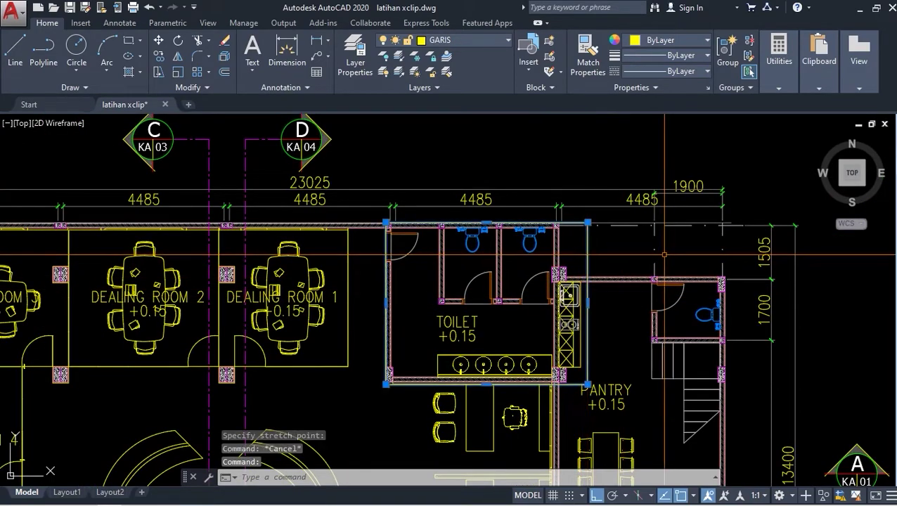
type("pr")
Set the toilet rectangle's linetype to HIDDEN with linetype scale 10 in Properties.
key("Return")
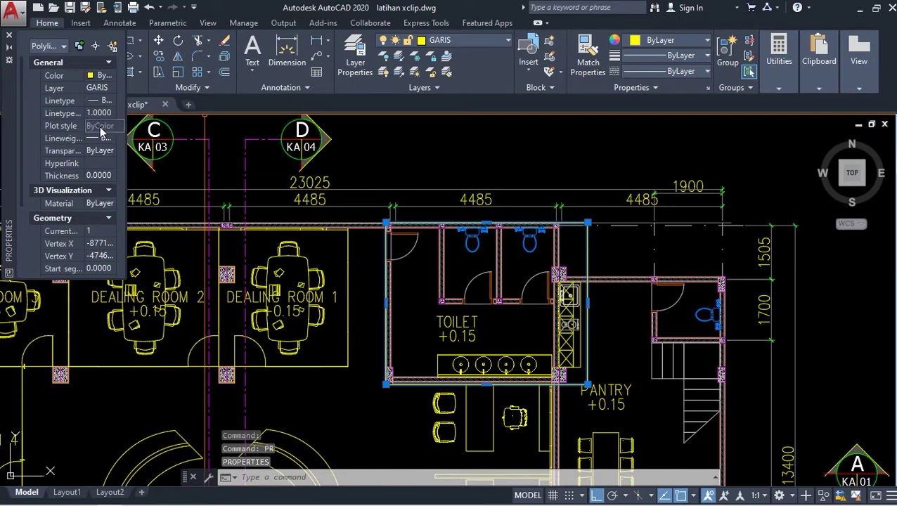
left_click(113, 99)
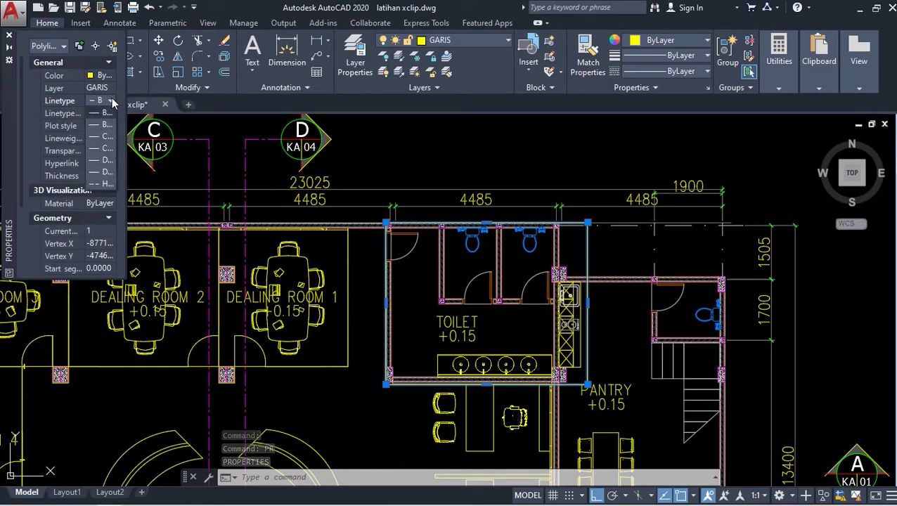
left_click(107, 183)
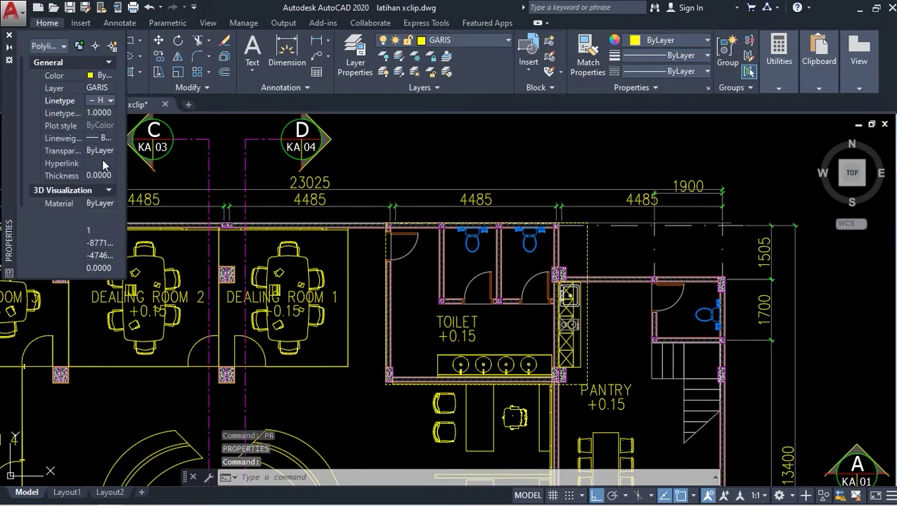
left_click(98, 113)
type("10.0000")
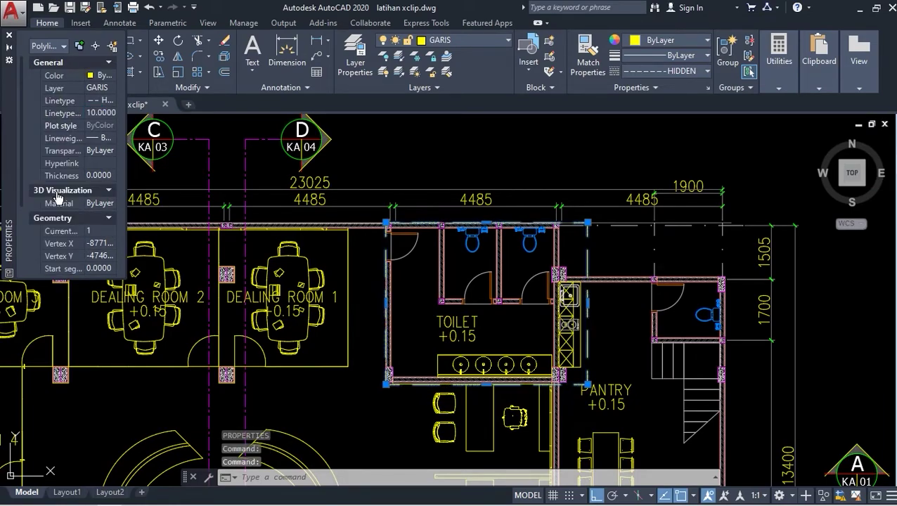
left_click(9, 36)
key("Escape")
XCLIP the copied block using the dashed toilet rectangle as a new polyline boundary.
scroll(573, 257, "down", 3)
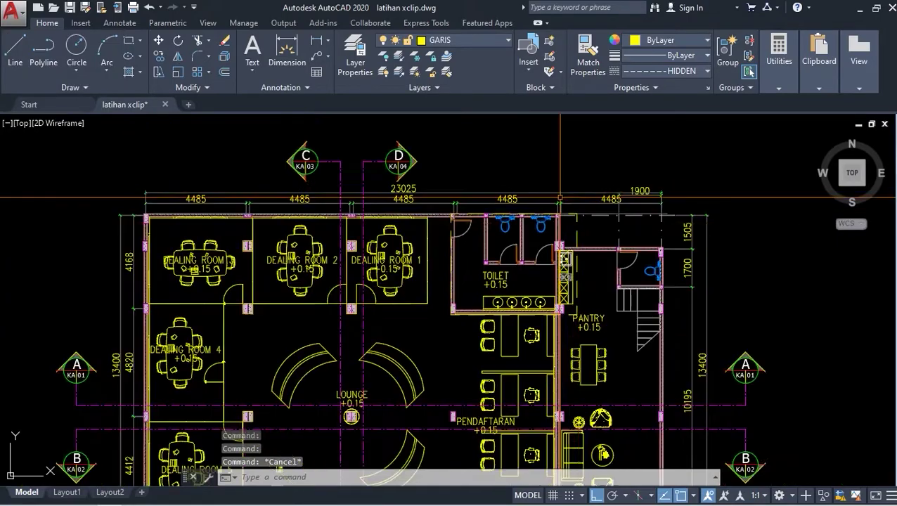
scroll(573, 258, "up", 4)
type("XCLIP")
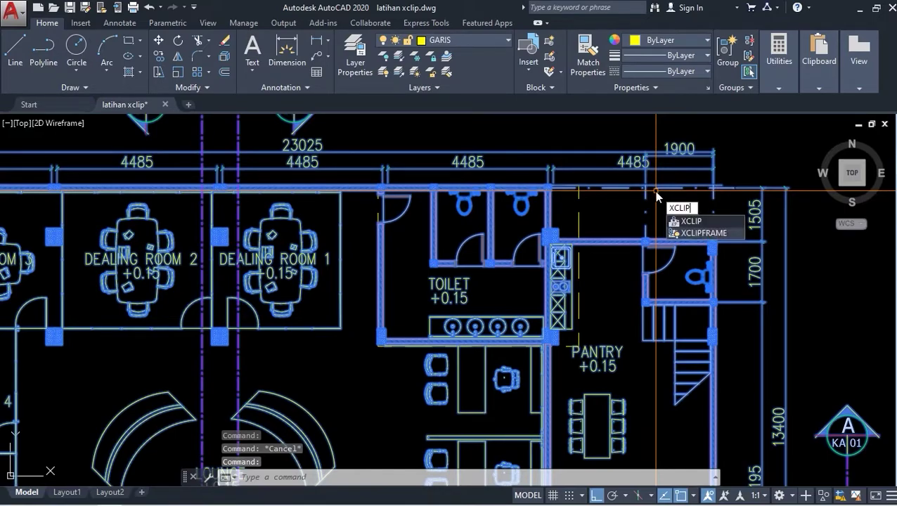
key("Return")
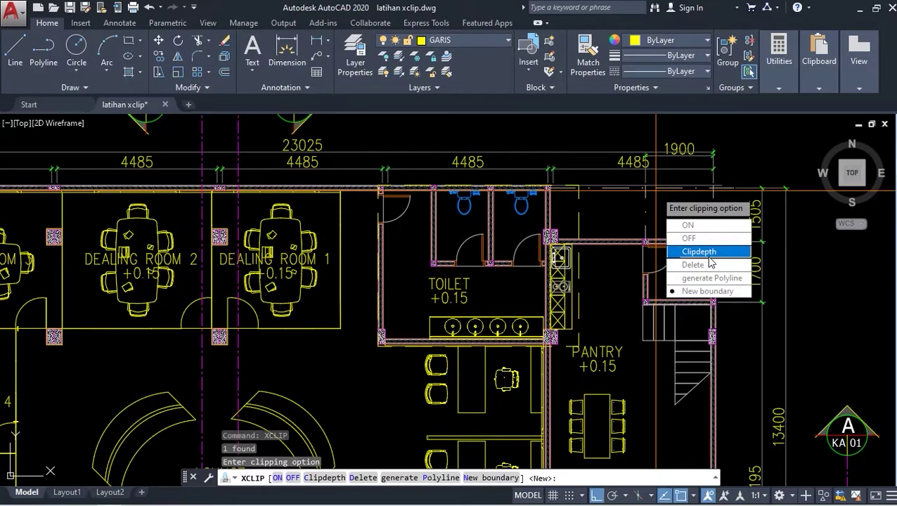
left_click(708, 292)
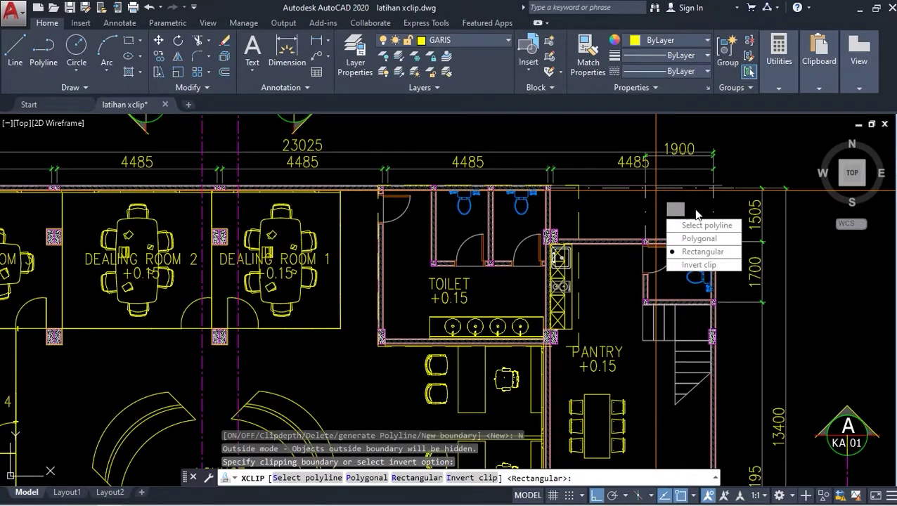
key("Return")
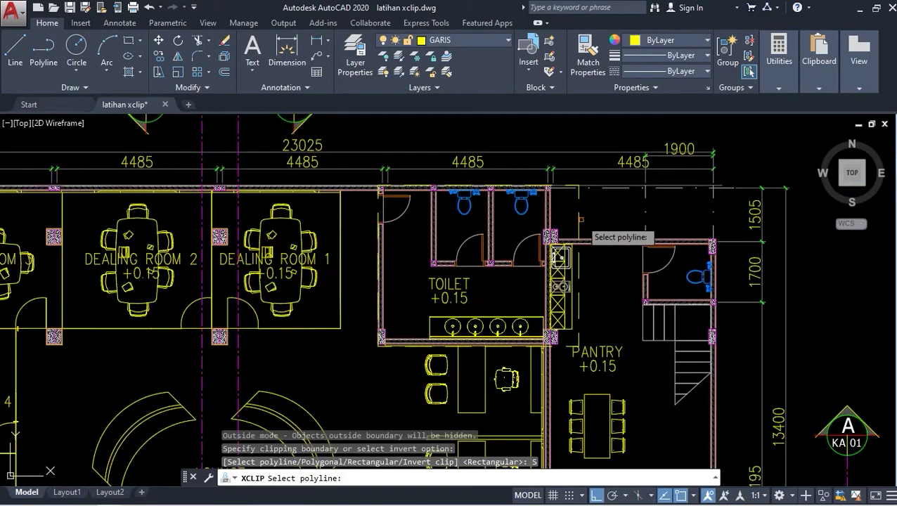
left_click(576, 226)
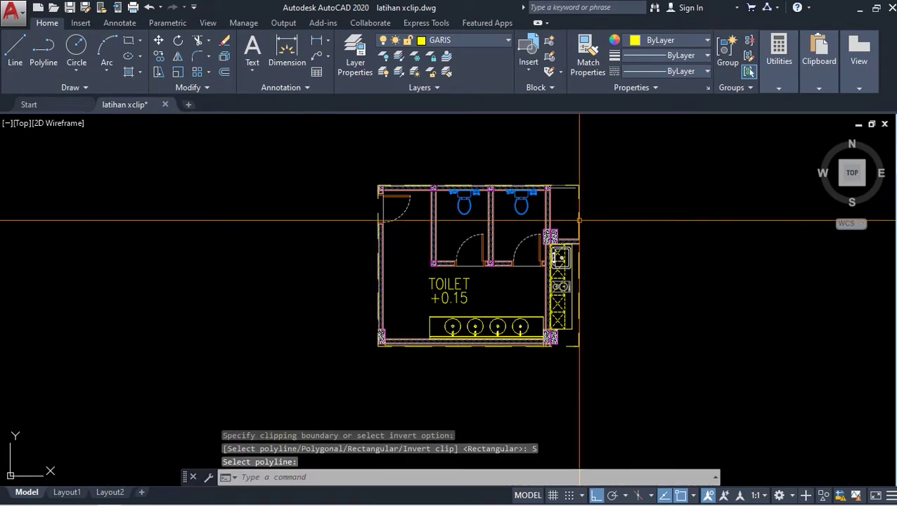
scroll(616, 196, "down", 3)
scroll(616, 197, "down", 2)
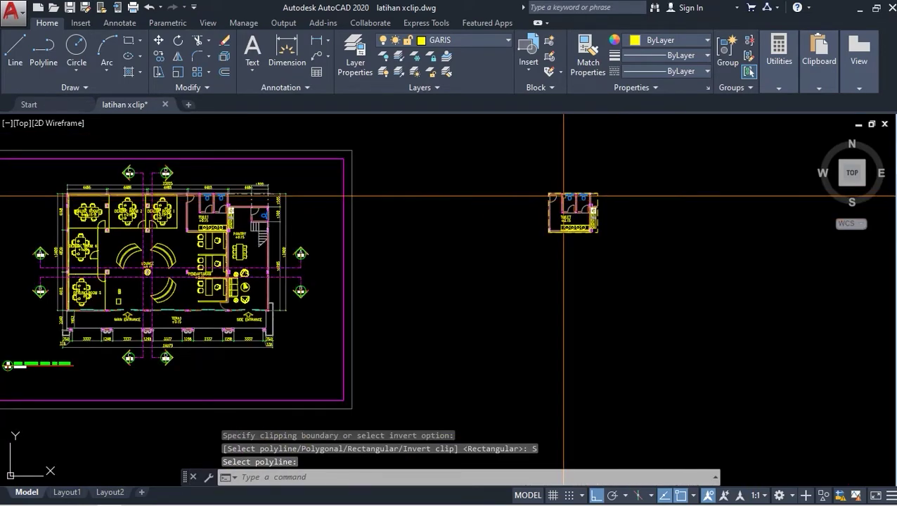
left_click(510, 153)
Move the clipped toilet block left with M to sit beside the main floor plan.
left_click(676, 282)
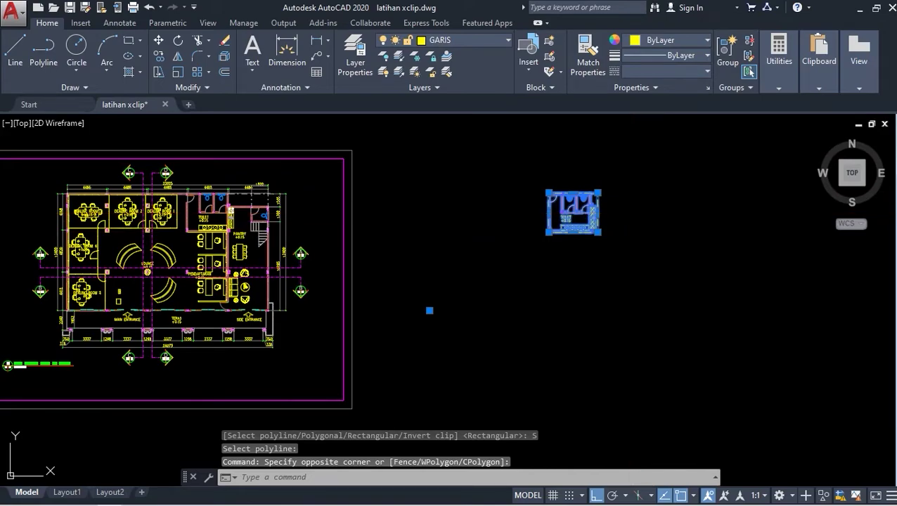
type("m")
key("Return")
left_click(573, 211)
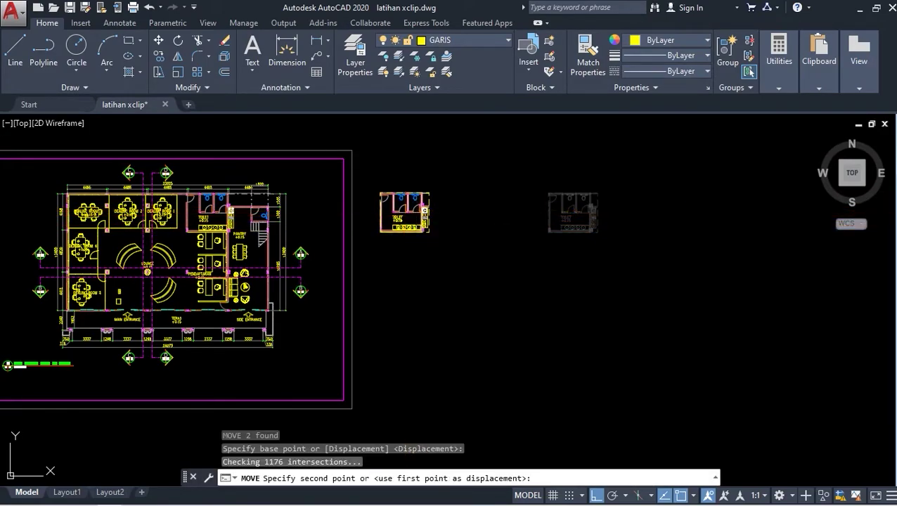
left_click(406, 215)
scroll(350, 210, "up", 3)
scroll(562, 210, "down", 1)
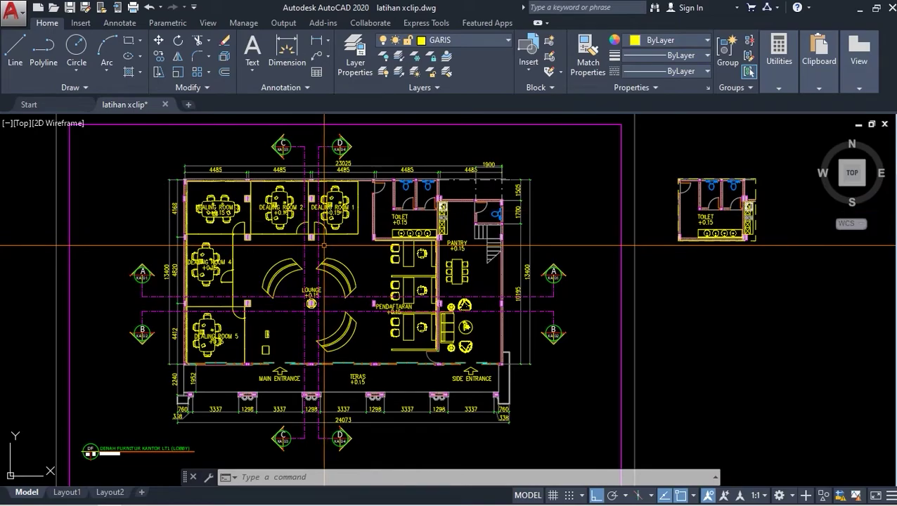
scroll(398, 226, "up", 3)
scroll(398, 226, "up", 3)
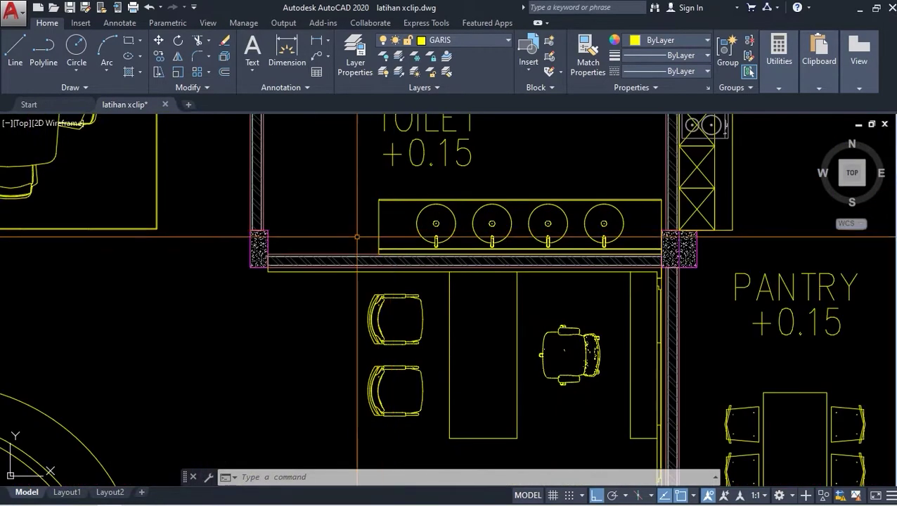
scroll(398, 226, "down", 1)
scroll(309, 281, "down", 4)
scroll(309, 281, "up", 1)
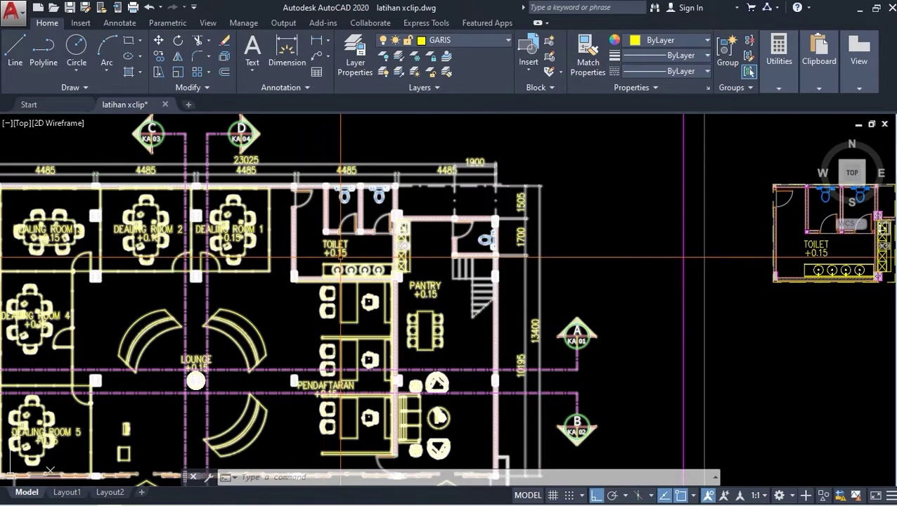
scroll(288, 245, "down", 4)
scroll(288, 245, "up", 4)
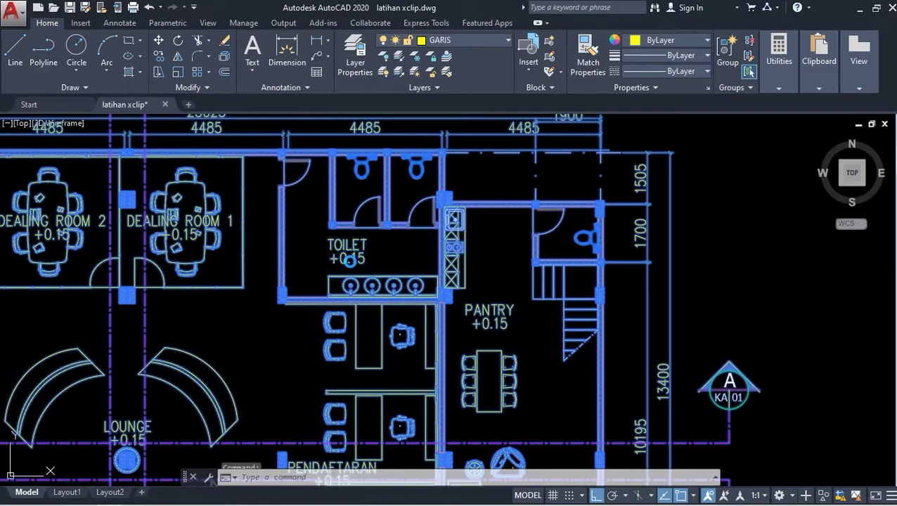
Open the denah lobby block definition in the Block Editor.
double_click(349, 261)
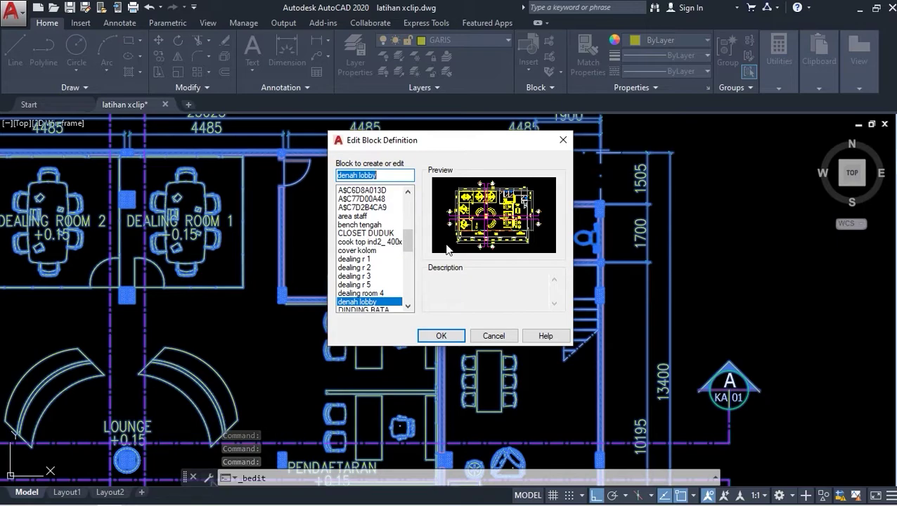
left_click(442, 336)
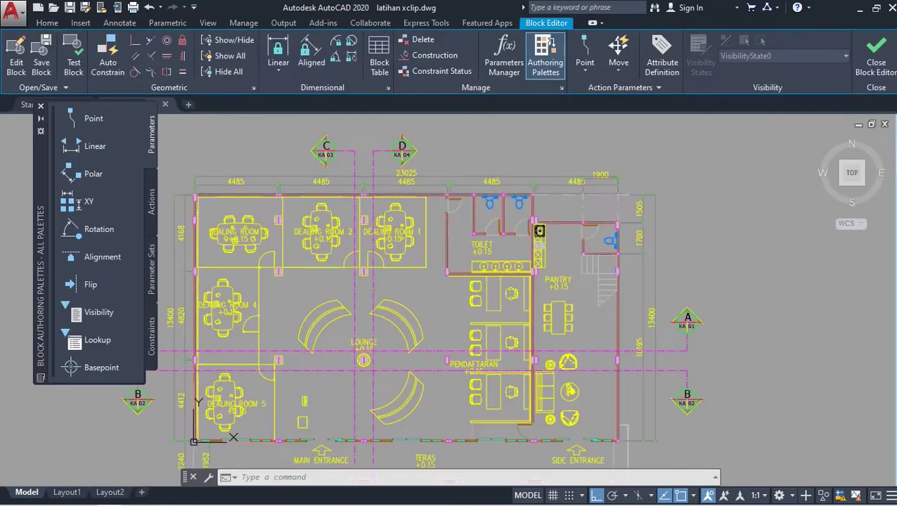
scroll(502, 257, "up", 5)
scroll(429, 275, "up", 2)
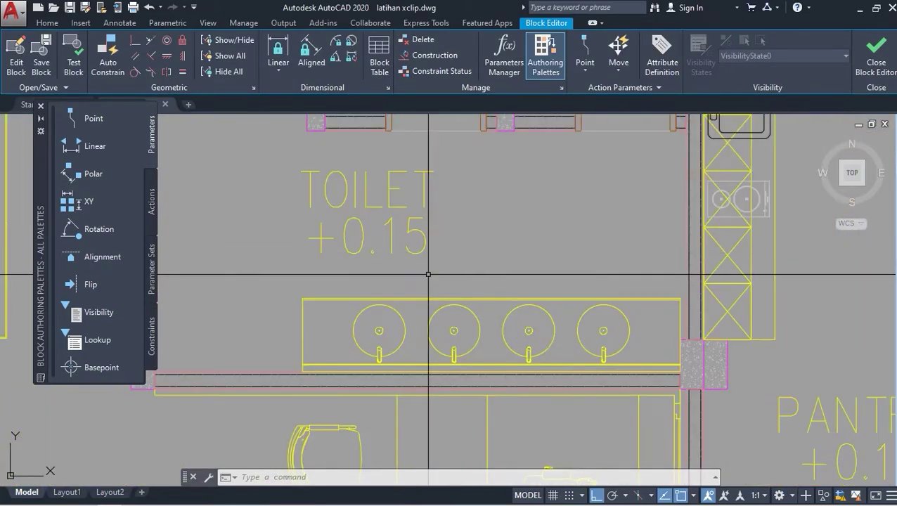
Select objects around the toilet sink counter and stalls, then close the Block Editor, saving changes.
left_click(397, 330)
scroll(390, 332, "down", 2)
scroll(390, 331, "down", 2)
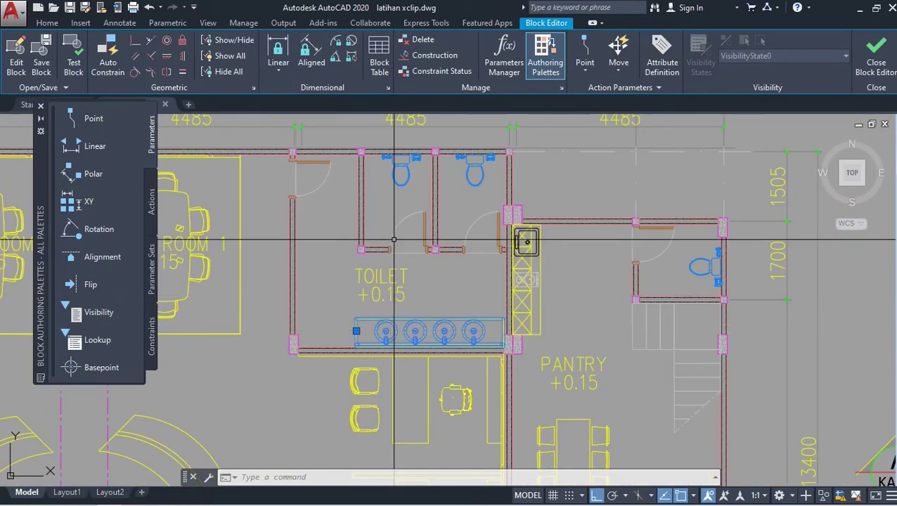
scroll(398, 176, "up", 2)
left_click(409, 248)
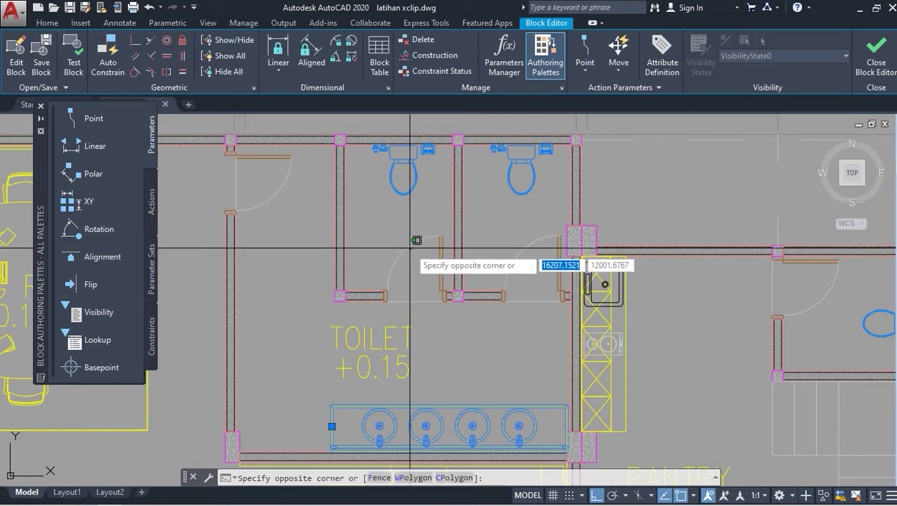
left_click(410, 241)
key("Escape")
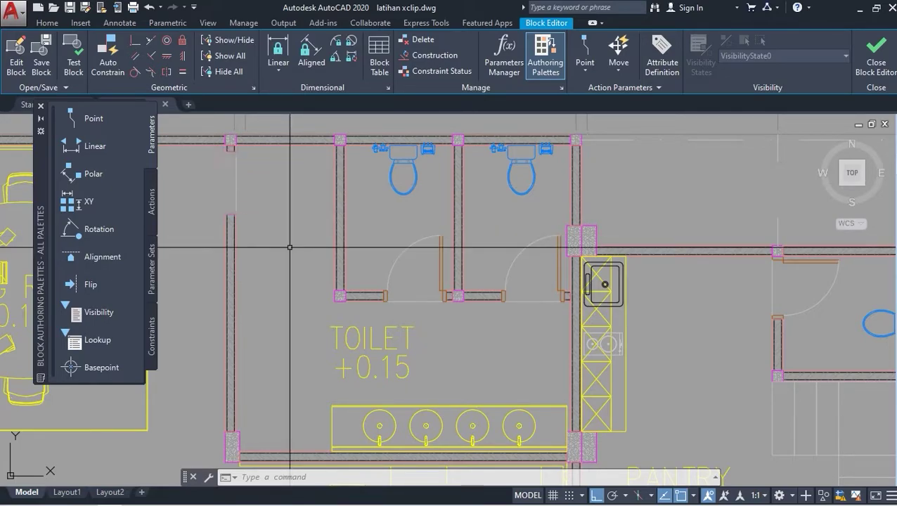
scroll(289, 247, "down", 2)
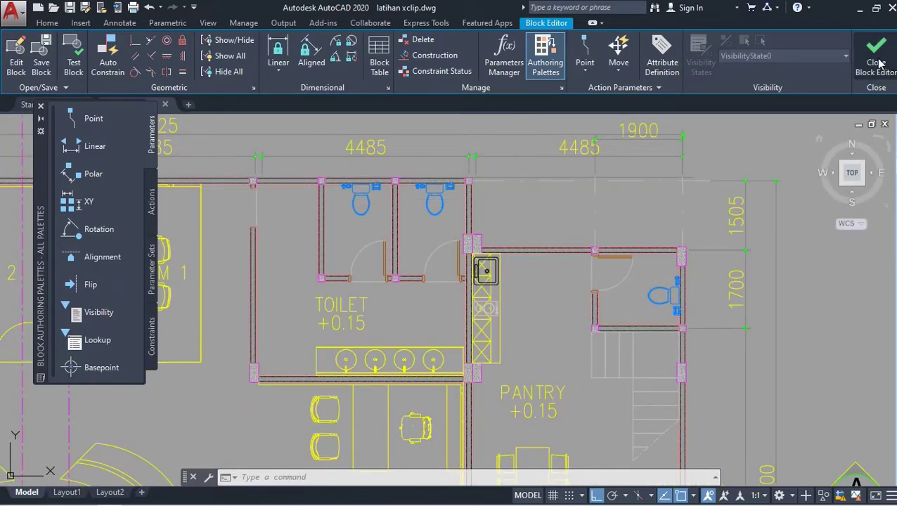
left_click(478, 232)
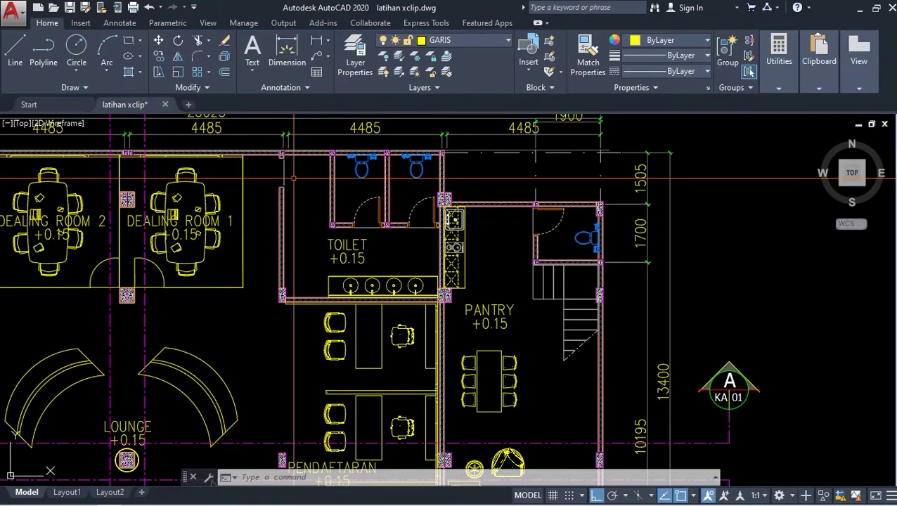
Zoom onto the XCLIP toilet copy at right and select its block reference.
scroll(294, 184, "down", 3)
scroll(563, 183, "up", 2)
scroll(464, 172, "up", 2)
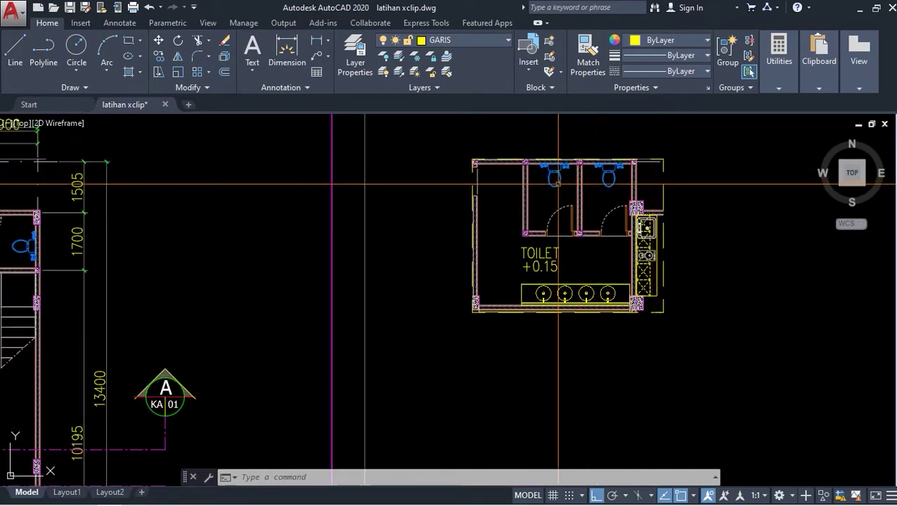
scroll(438, 173, "up", 2)
scroll(437, 176, "up", 1)
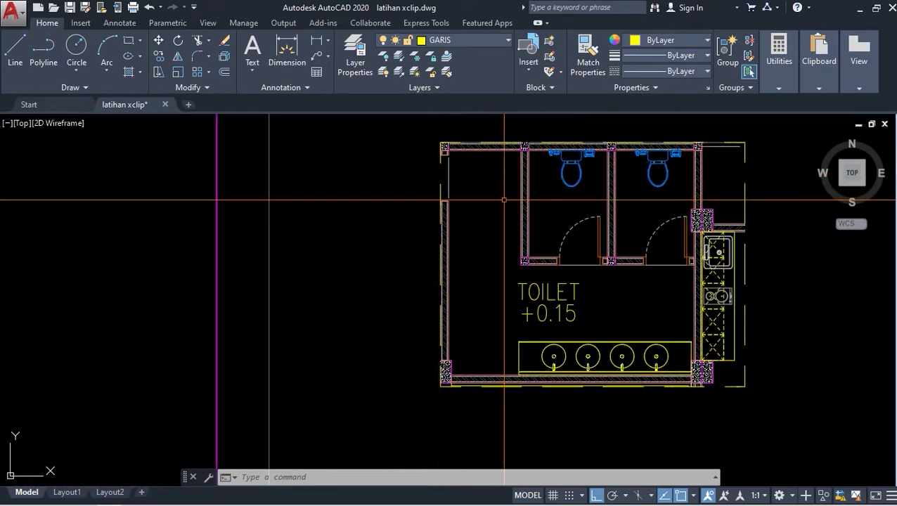
scroll(502, 188, "down", 4)
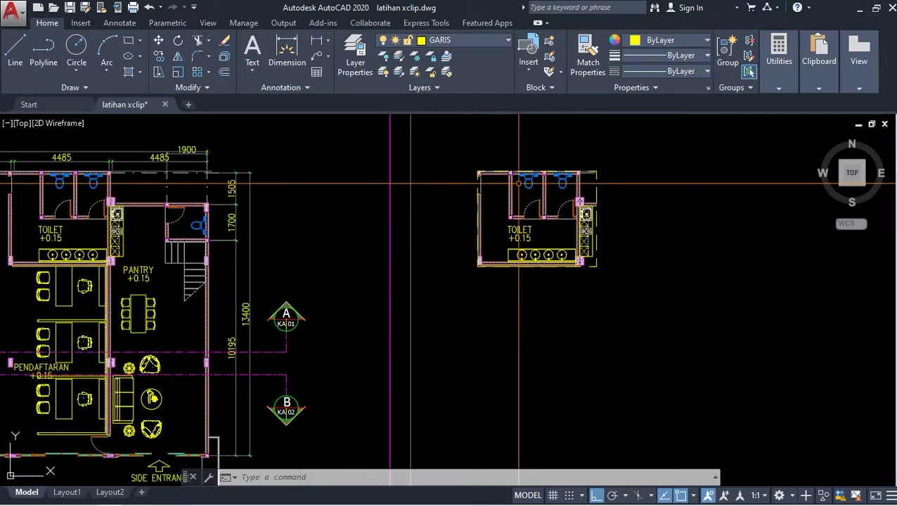
scroll(546, 176, "down", 2)
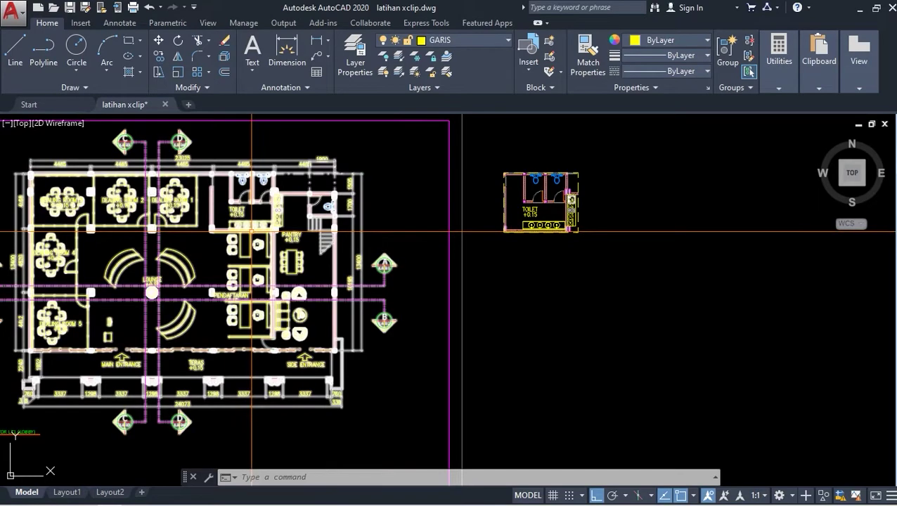
scroll(372, 244, "up", 3)
scroll(372, 244, "down", 2)
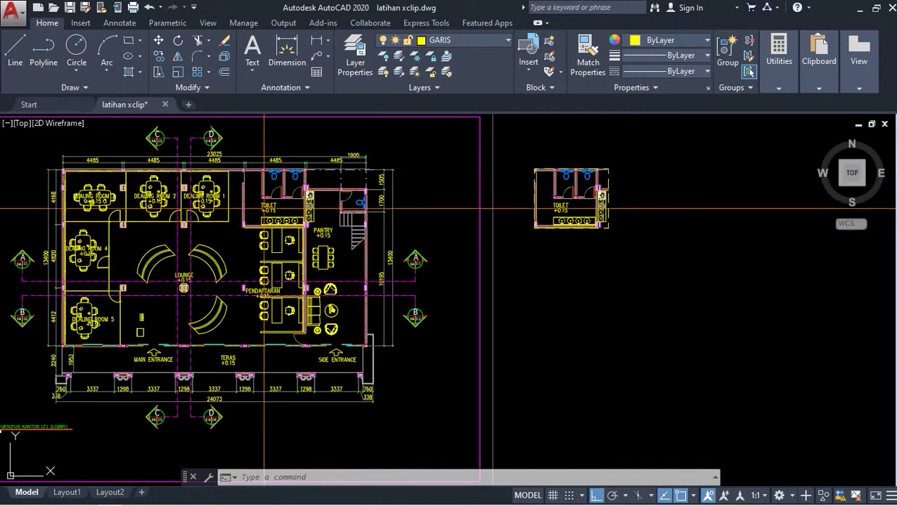
scroll(261, 180, "up", 2)
scroll(84, 176, "down", 1)
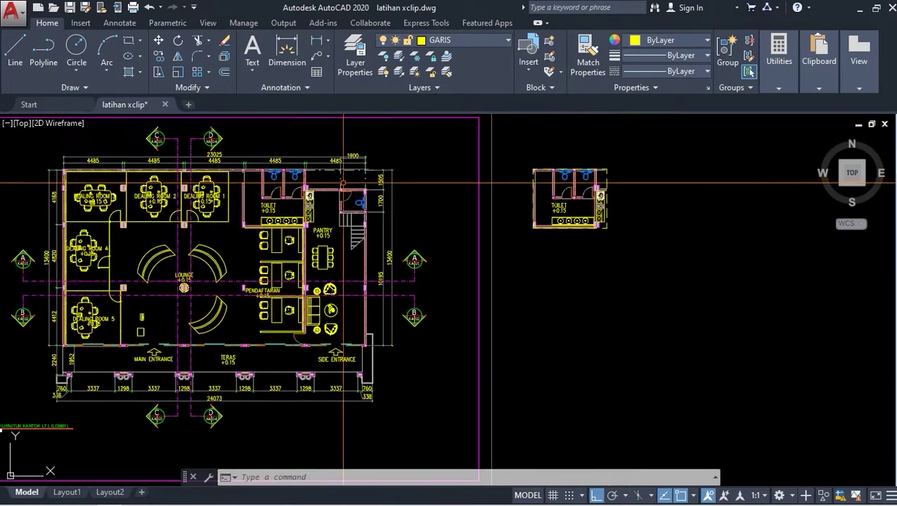
scroll(611, 190, "up", 3)
scroll(526, 200, "down", 1)
scroll(526, 200, "down", 4)
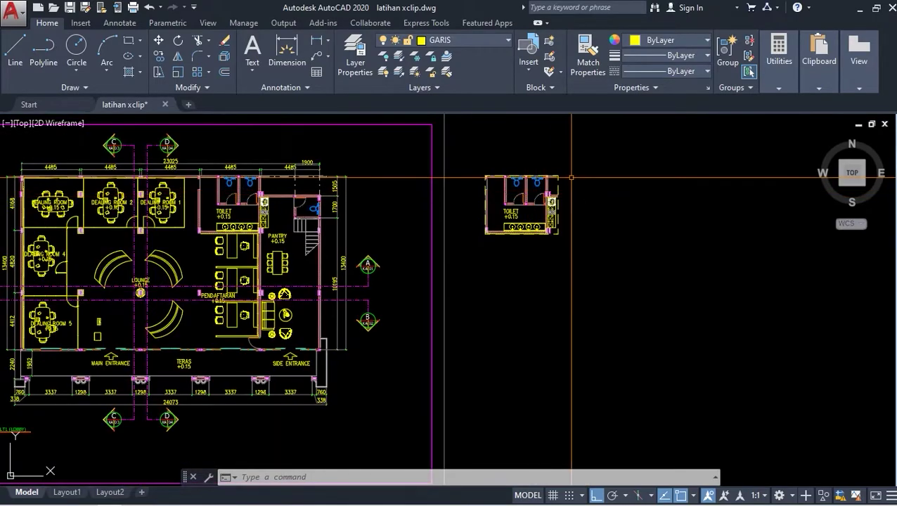
scroll(563, 197, "down", 1)
scroll(340, 202, "up", 3)
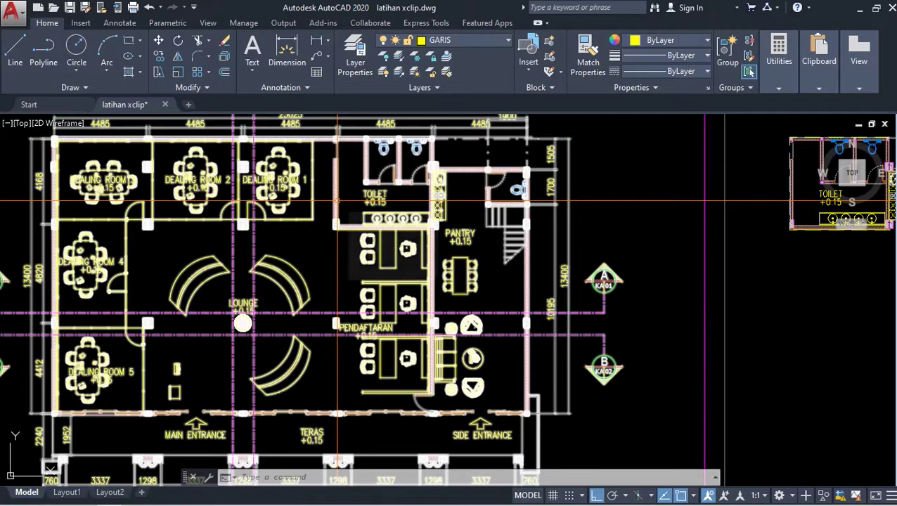
scroll(380, 204, "down", 2)
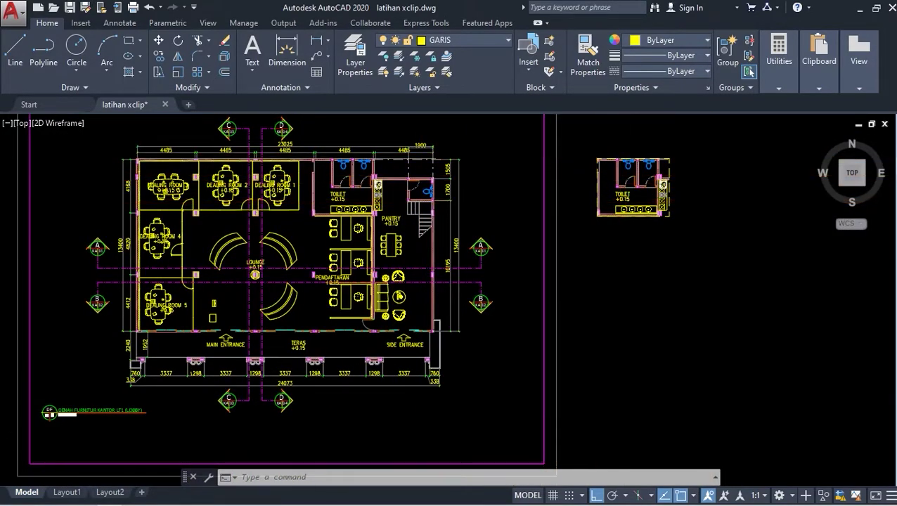
scroll(633, 168, "up", 3)
scroll(633, 169, "up", 3)
scroll(493, 190, "down", 1)
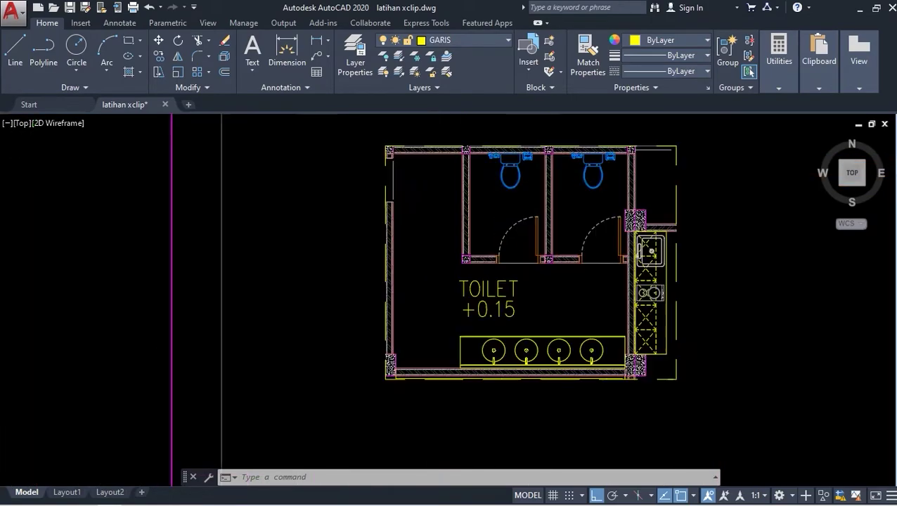
scroll(503, 189, "up", 3)
scroll(481, 192, "down", 3)
left_click(487, 190)
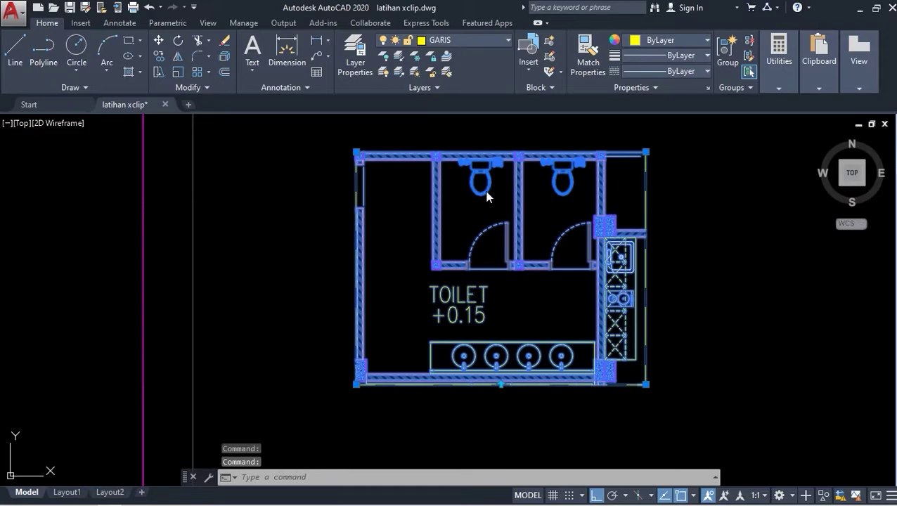
Open the denah lobby block definition in the Block Editor from the clipped copy.
double_click(487, 197)
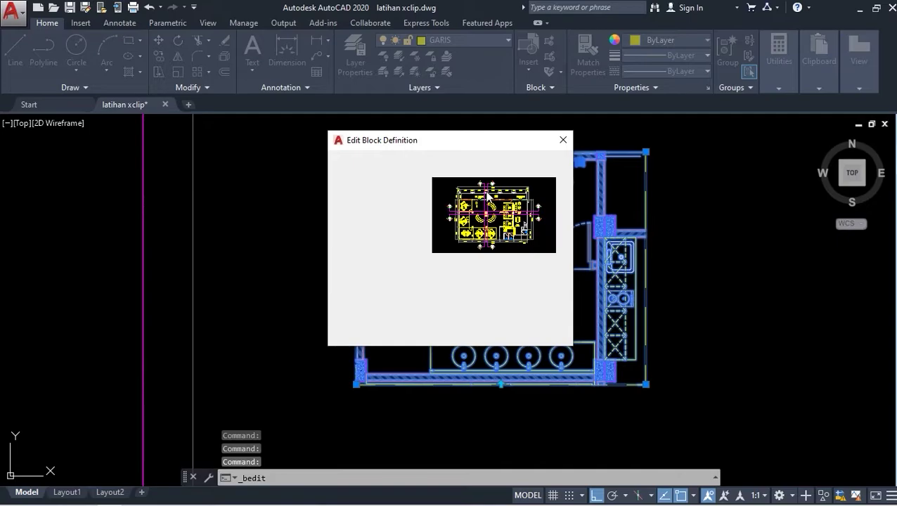
left_click(440, 336)
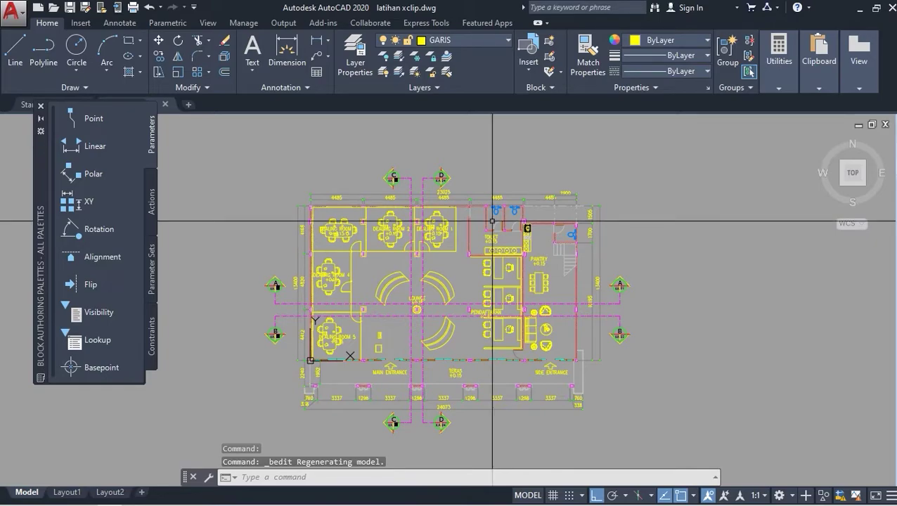
scroll(492, 222, "up", 2)
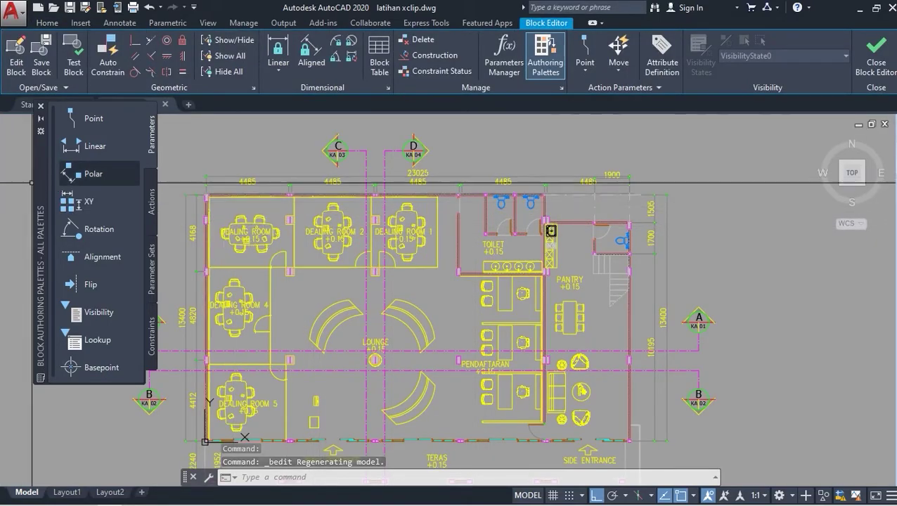
scroll(492, 193, "up", 4)
scroll(436, 155, "up", 2)
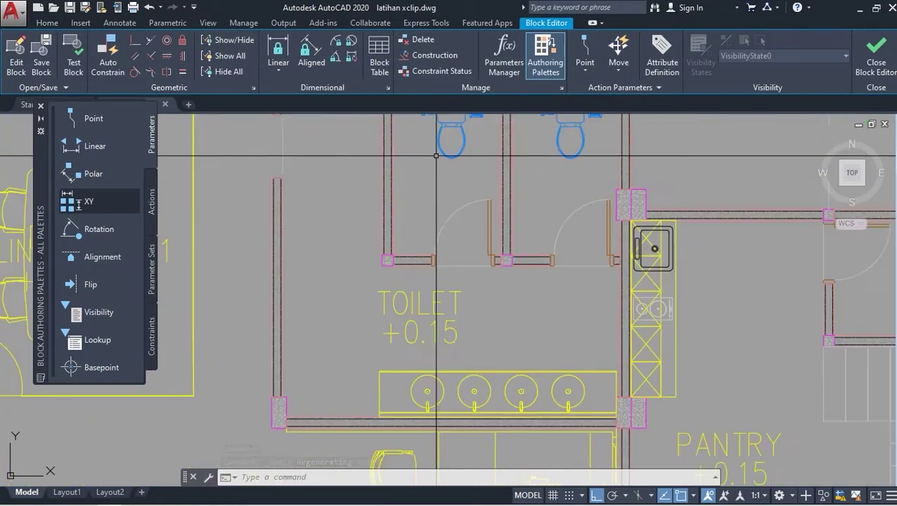
scroll(443, 303, "down", 2)
scroll(414, 191, "up", 2)
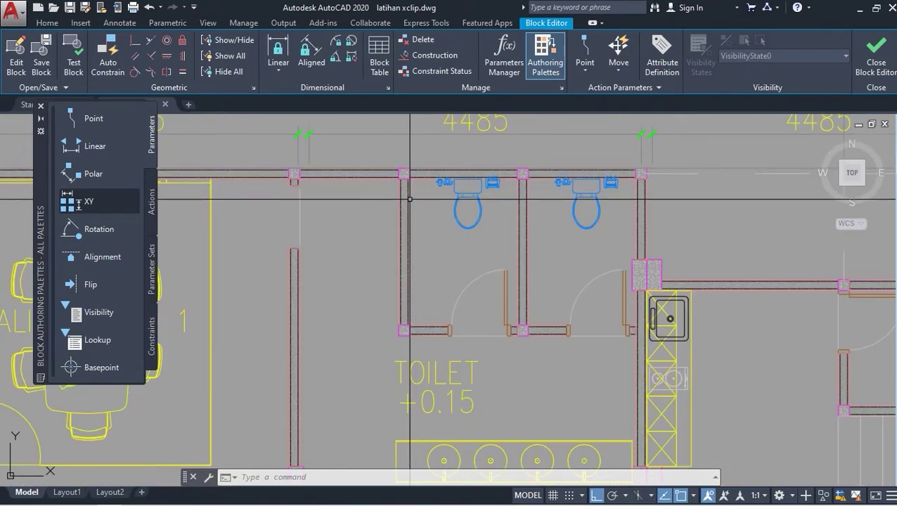
Erase the left stall's wall, toilet, door, partition and the two leftover blue fixtures.
left_click(412, 207)
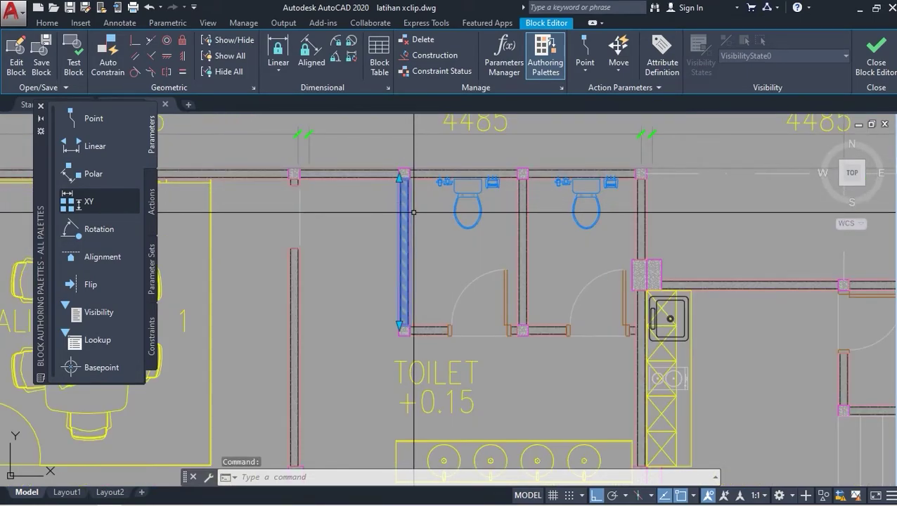
key("Delete")
left_click(490, 345)
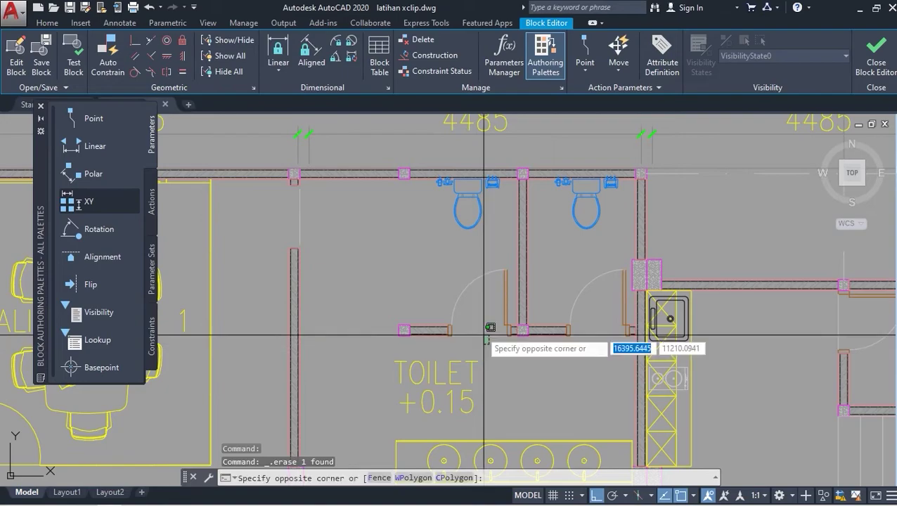
left_click(371, 243)
key("Delete")
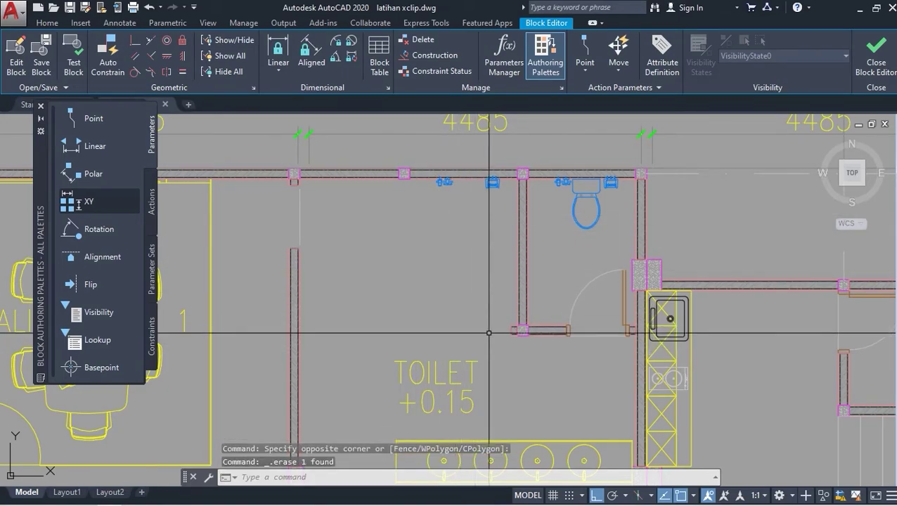
scroll(489, 333, "up", 3)
left_click(505, 305)
key("Escape")
scroll(475, 210, "down", 3)
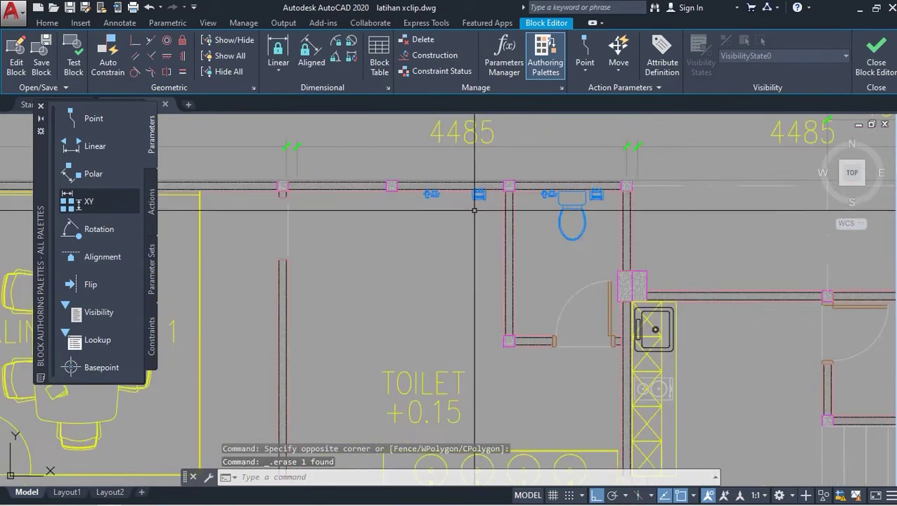
left_click(416, 186)
left_click(496, 206)
key("Delete")
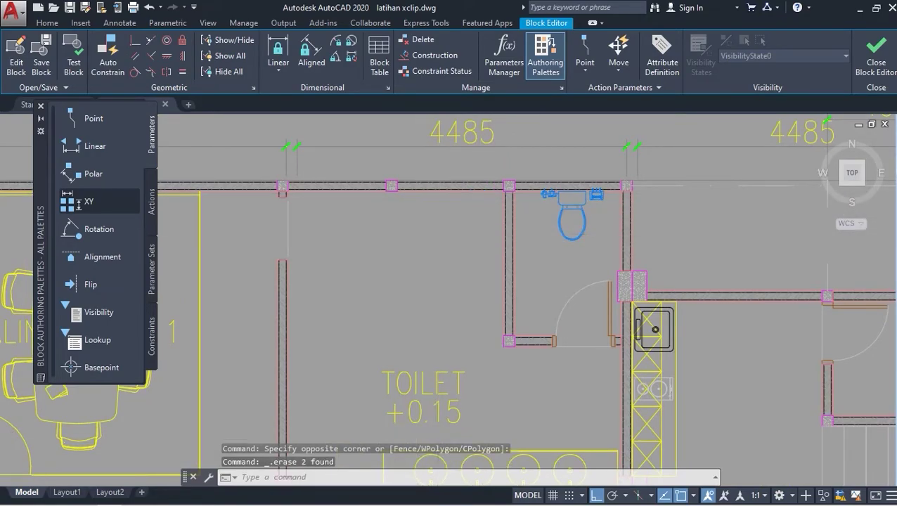
Close the Block Editor and save the stall removal to denah lobby.
scroll(481, 236, "down", 4)
scroll(460, 164, "up", 2)
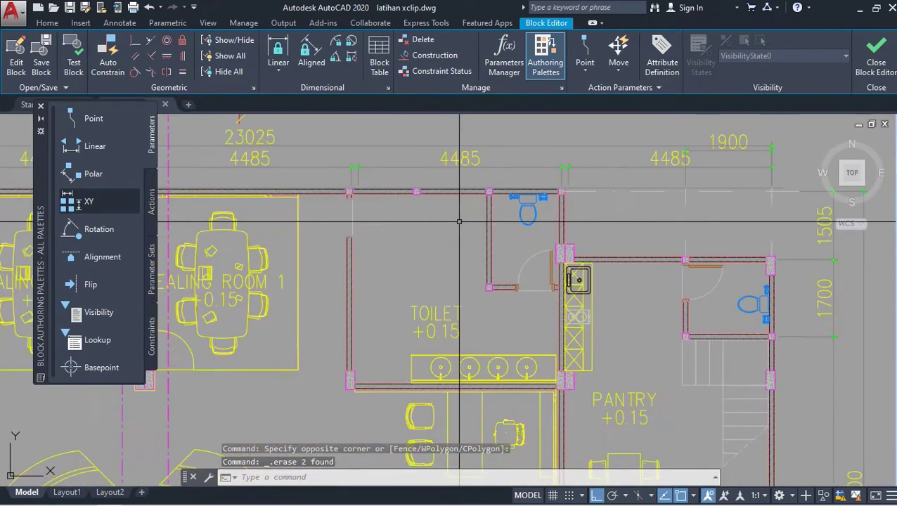
left_click(876, 56)
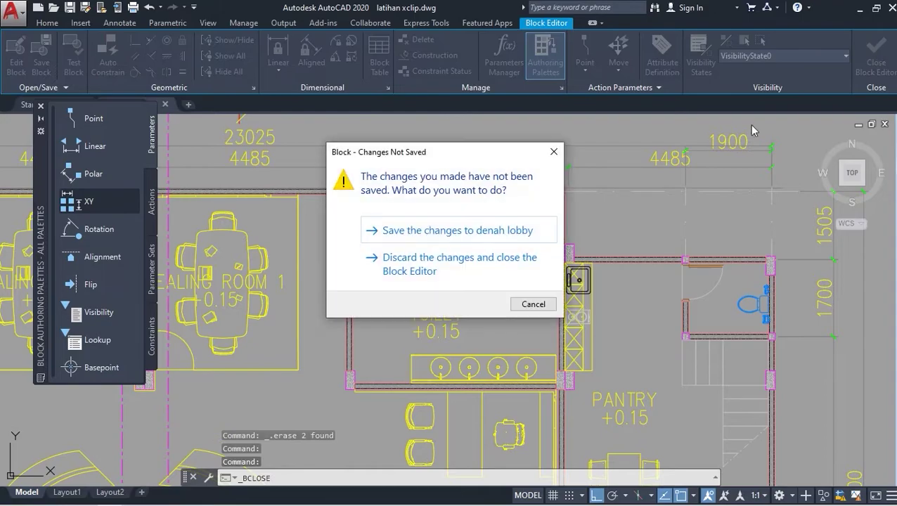
left_click(429, 232)
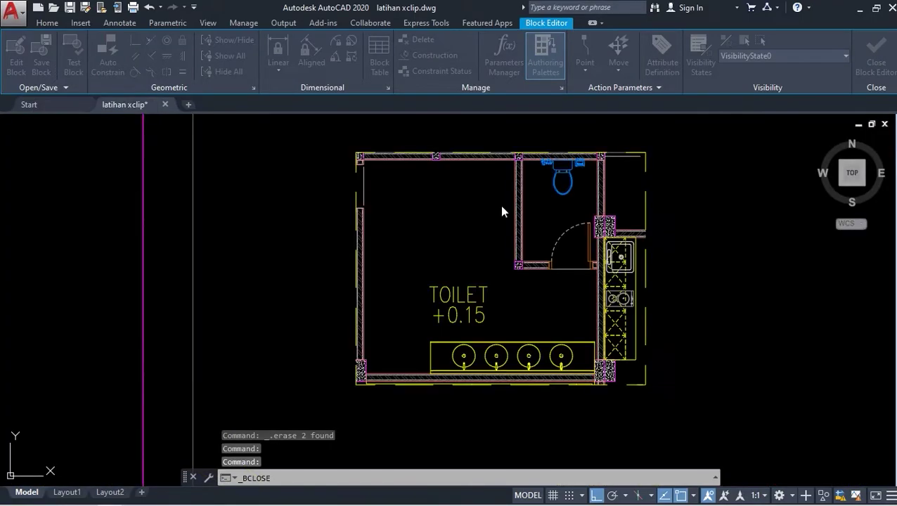
scroll(448, 188, "down", 2)
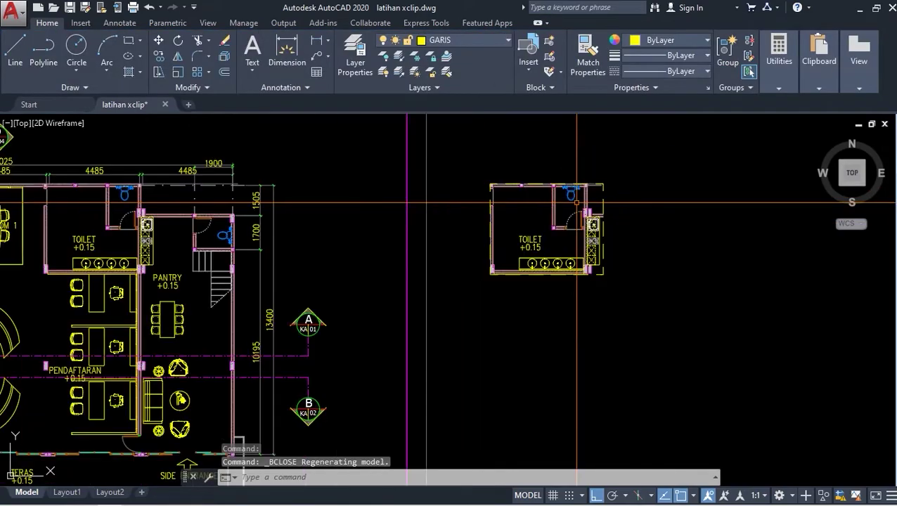
scroll(465, 188, "down", 2)
scroll(227, 229, "up", 3)
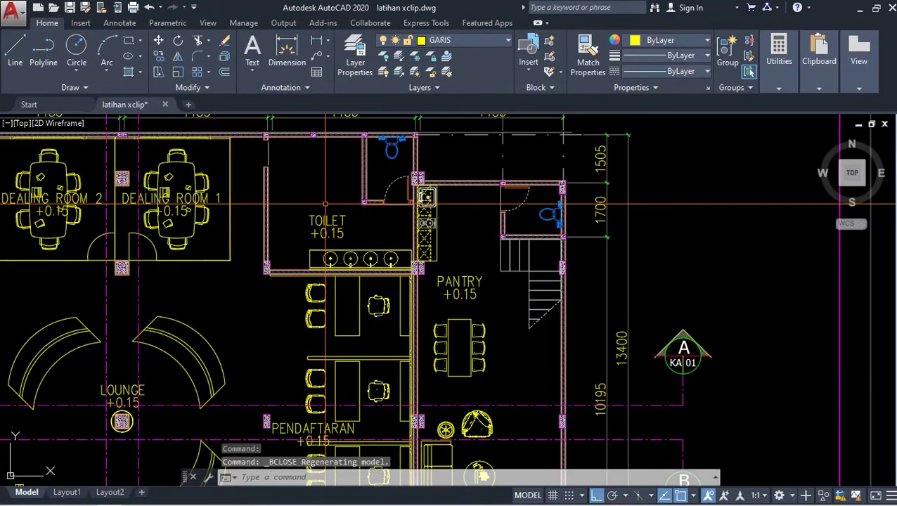
scroll(325, 204, "down", 4)
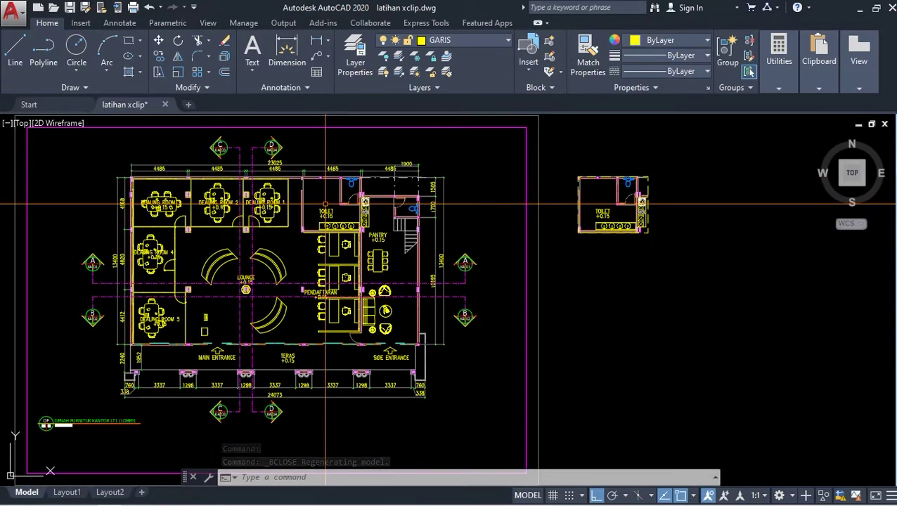
scroll(321, 203, "down", 2)
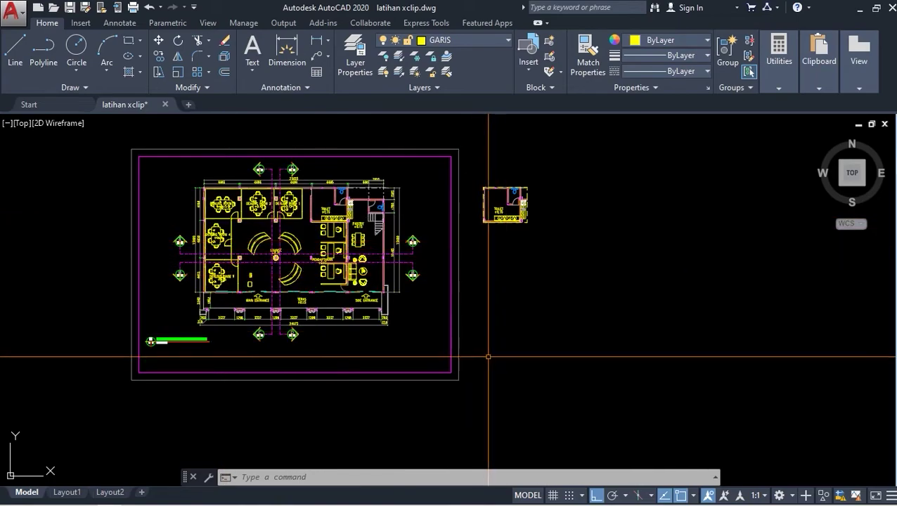
scroll(331, 245, "up", 4)
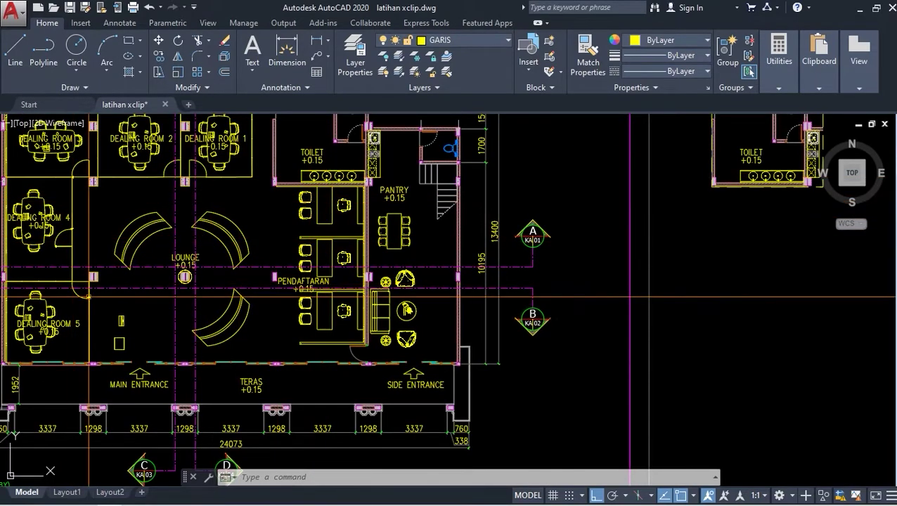
scroll(422, 197, "up", 2)
scroll(285, 292, "down", 4)
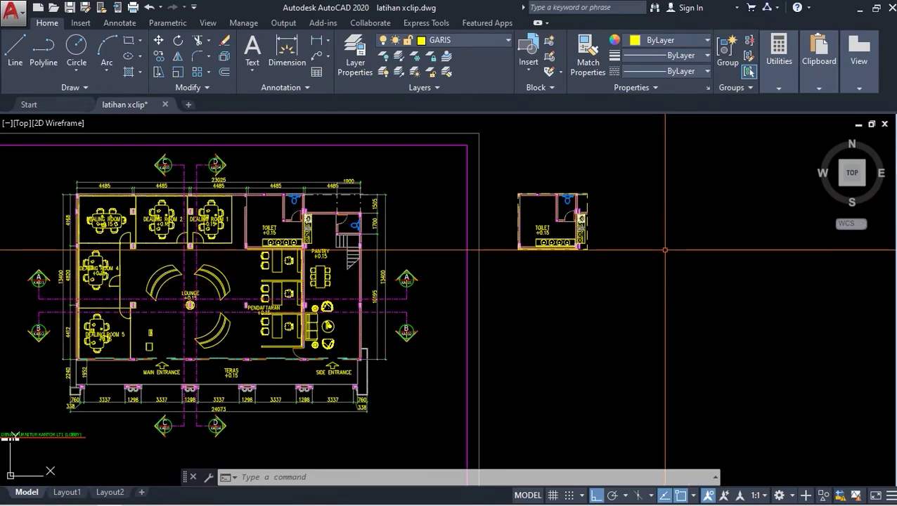
scroll(661, 211, "down", 2)
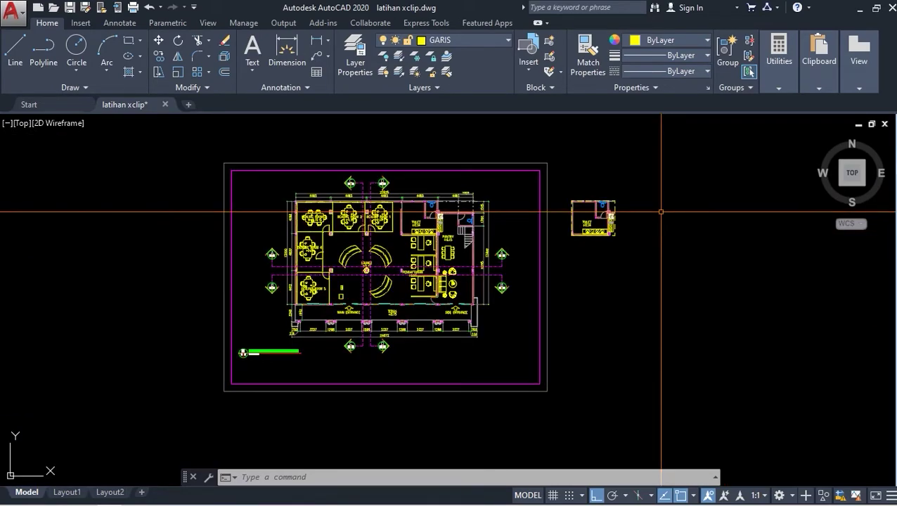